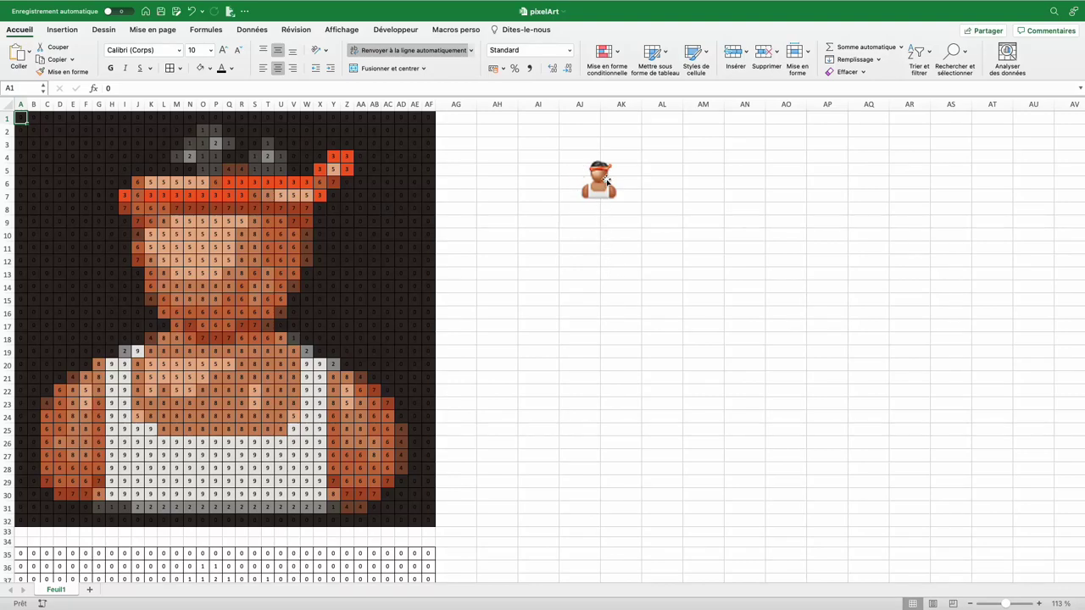
Check the Excel pixel grid's size and the colour number in cell O12
drag(21, 118, 427, 518)
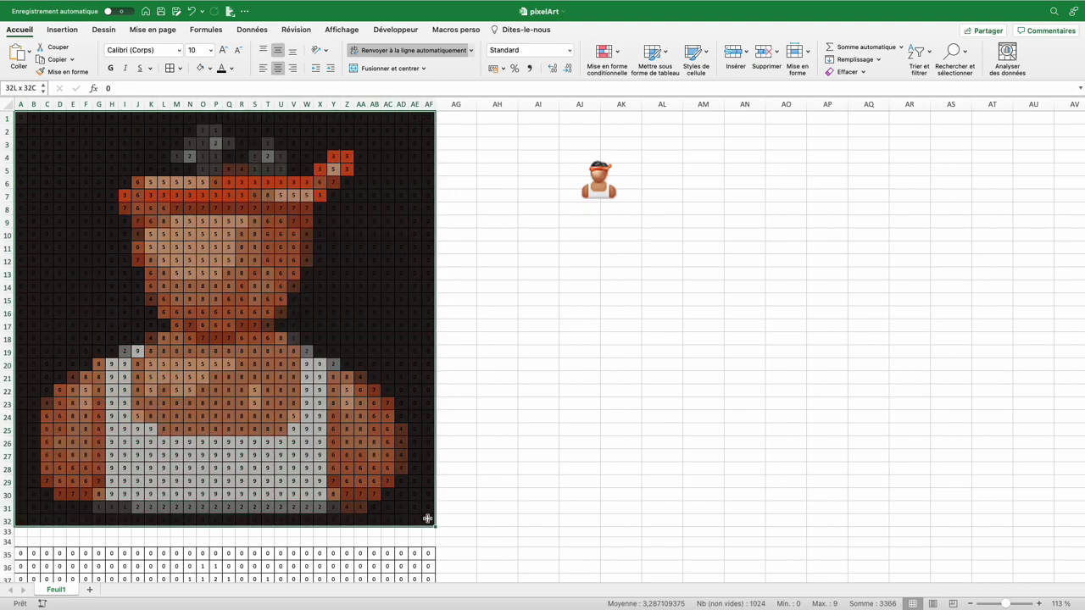
click(203, 260)
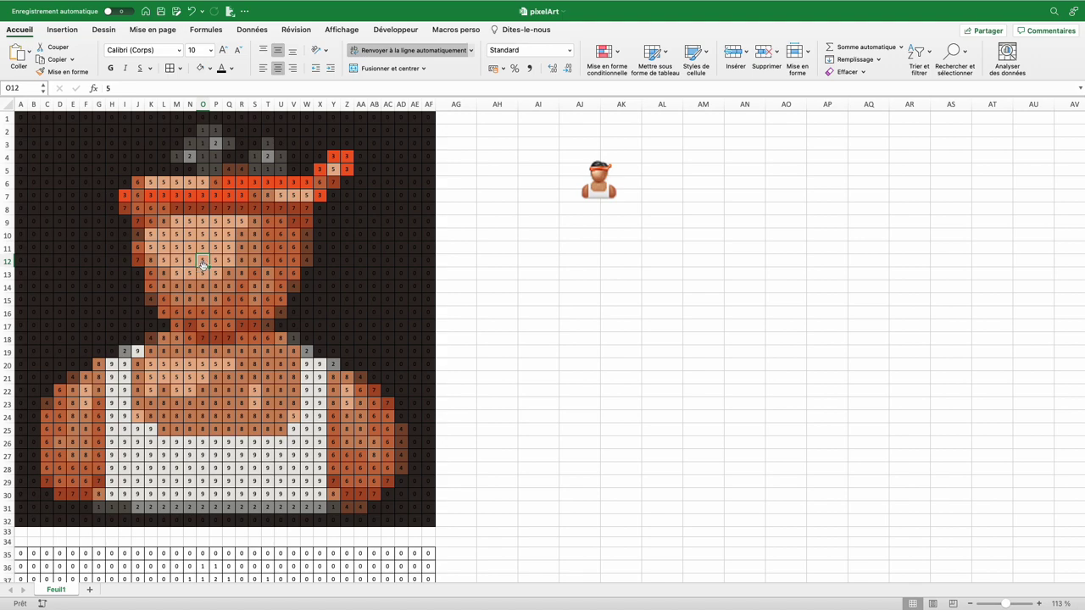
scroll(203, 265, down, 10)
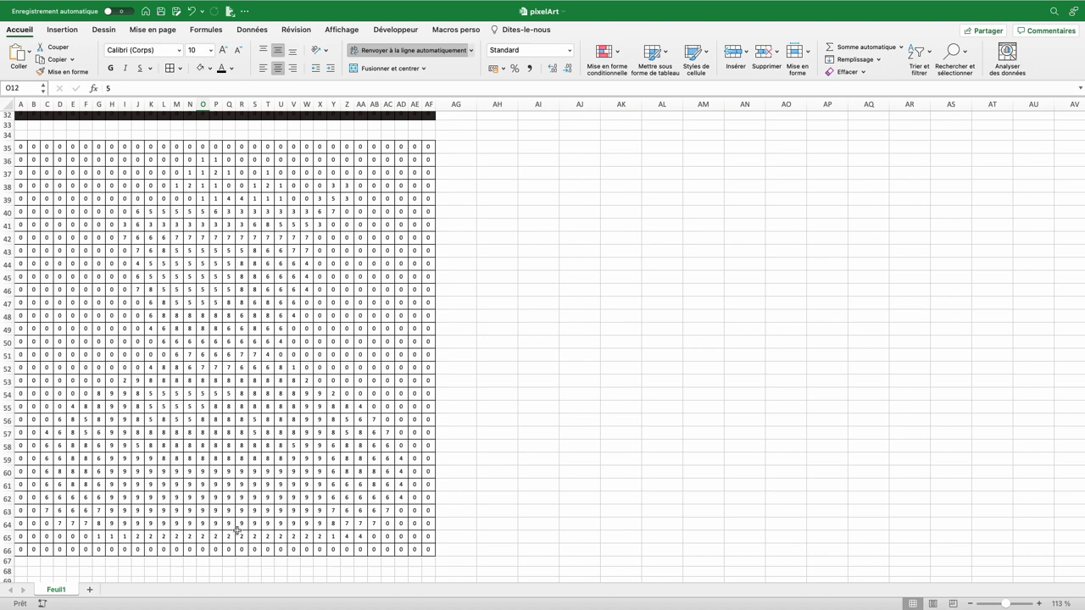
drag(503, 146, 502, 224)
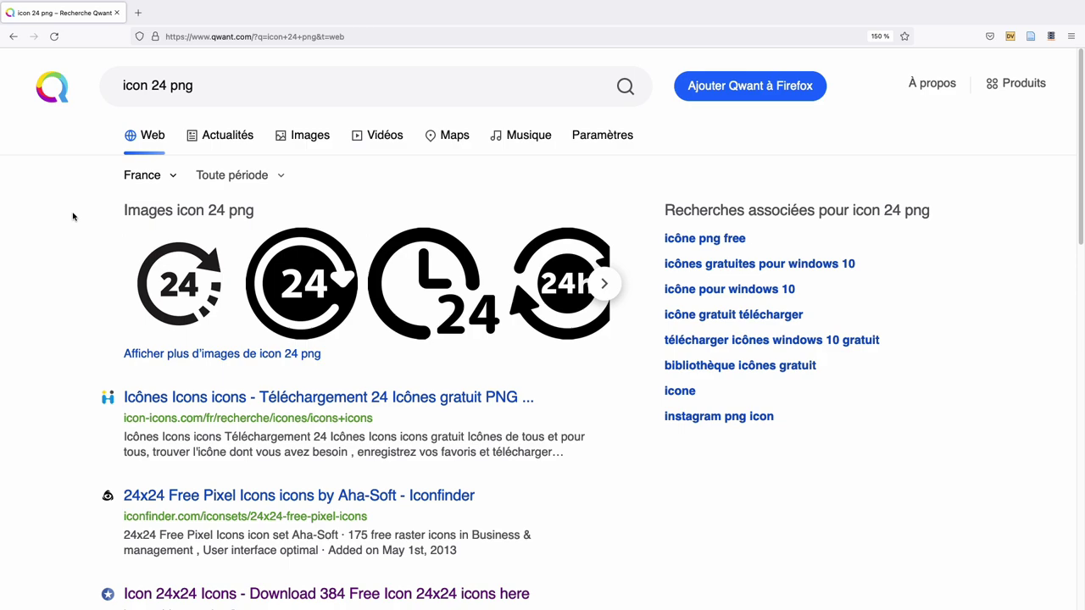
Search 'icon 32 png', filter IconArchive to 32 x 32px and open the penguin icon
mouse_move(339, 85)
drag(150, 85, 167, 84)
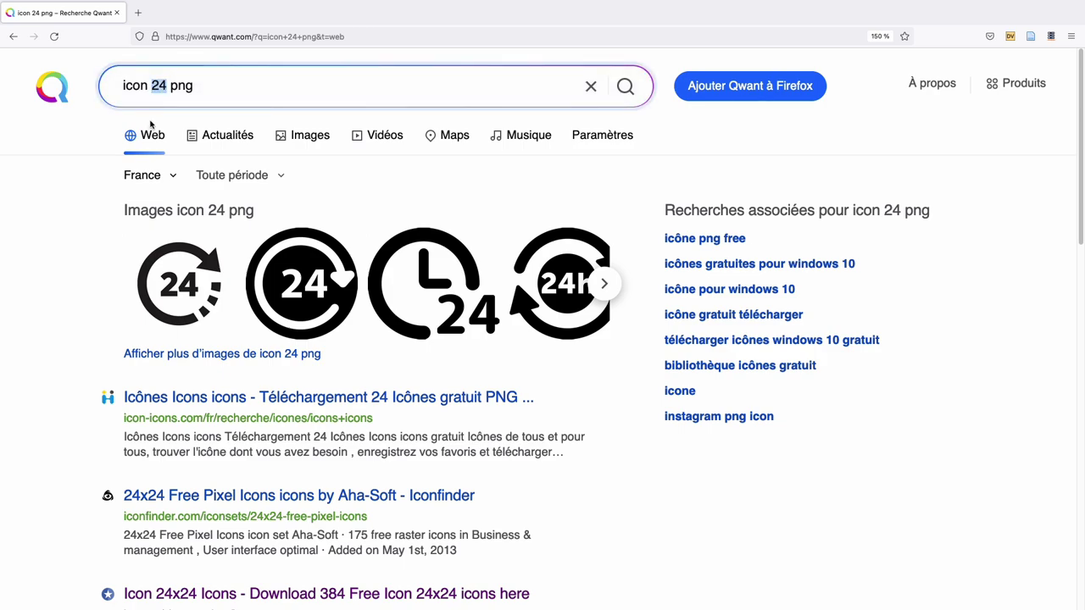
text(32)
key(Return)
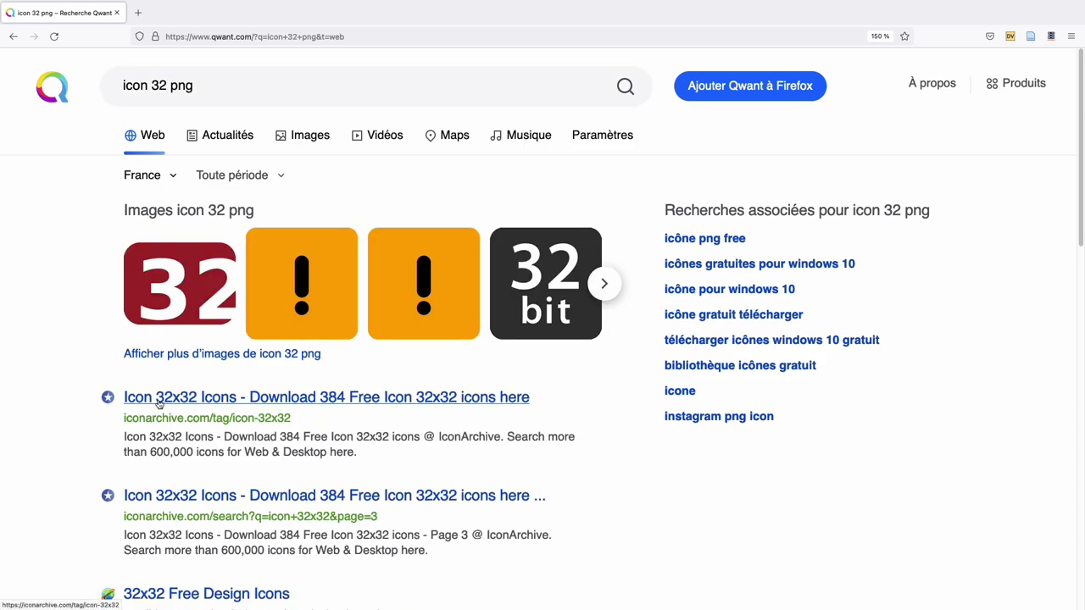
click(158, 404)
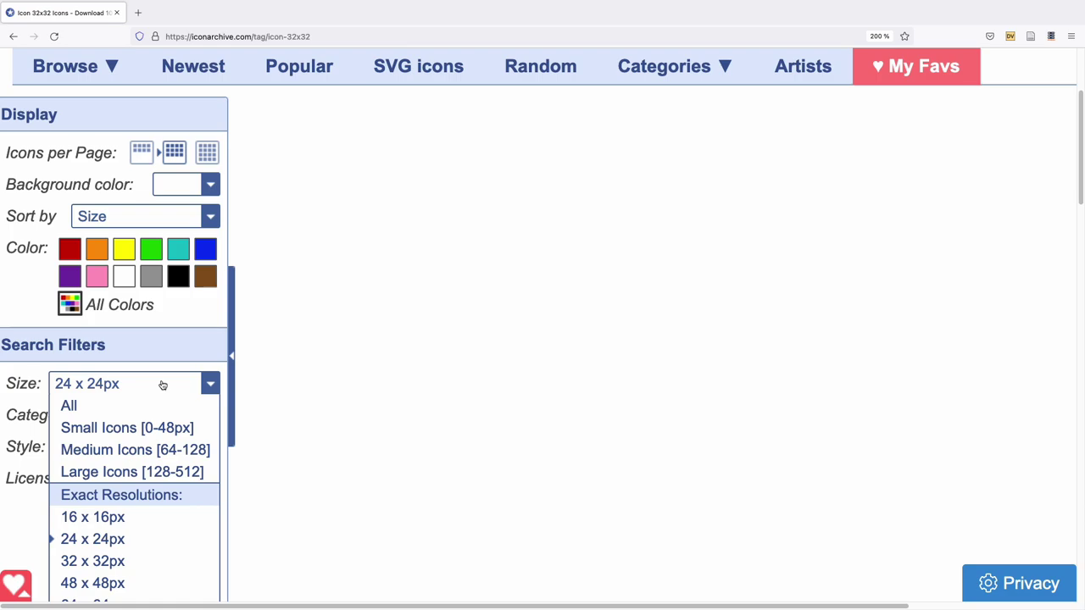
click(95, 562)
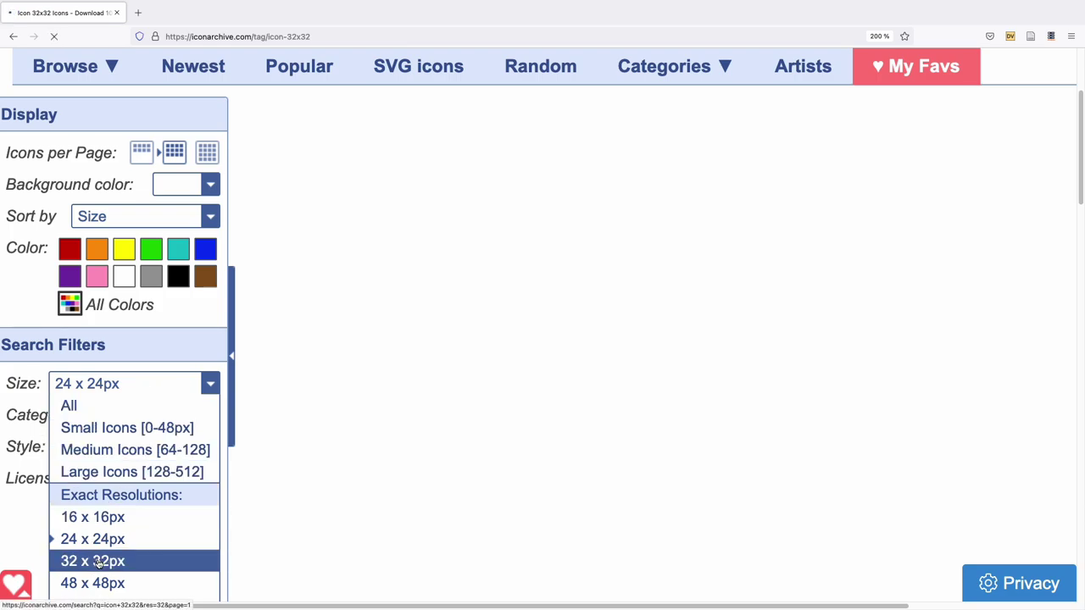
scroll(363, 371, down, 2)
scroll(564, 464, down, 3)
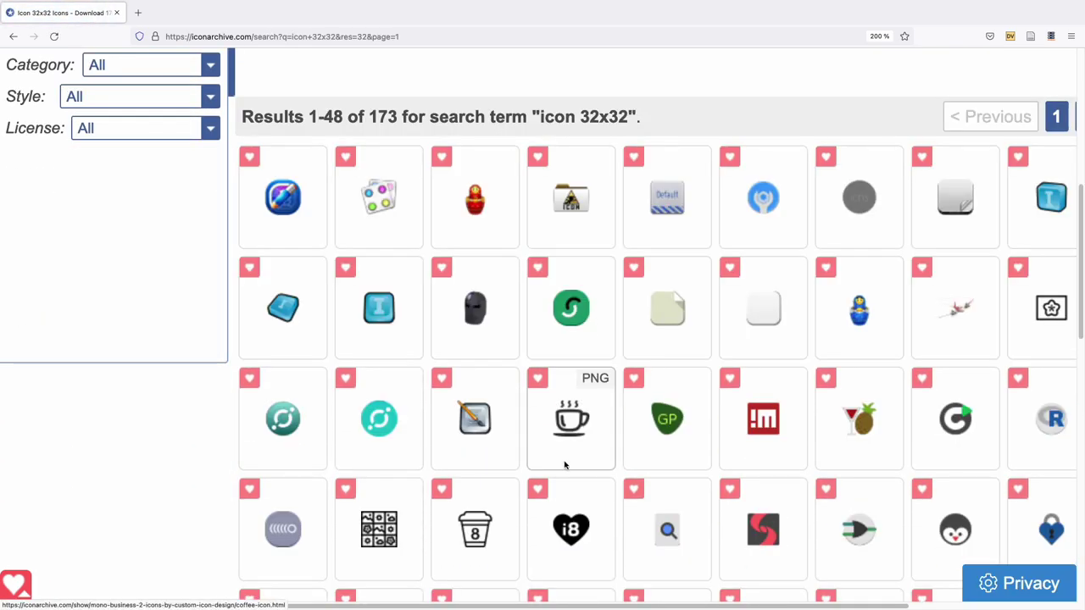
click(979, 538)
Open the penguin's 32 pixel PNG from 'Download other sizes' and copy the image
scroll(488, 358, down, 3)
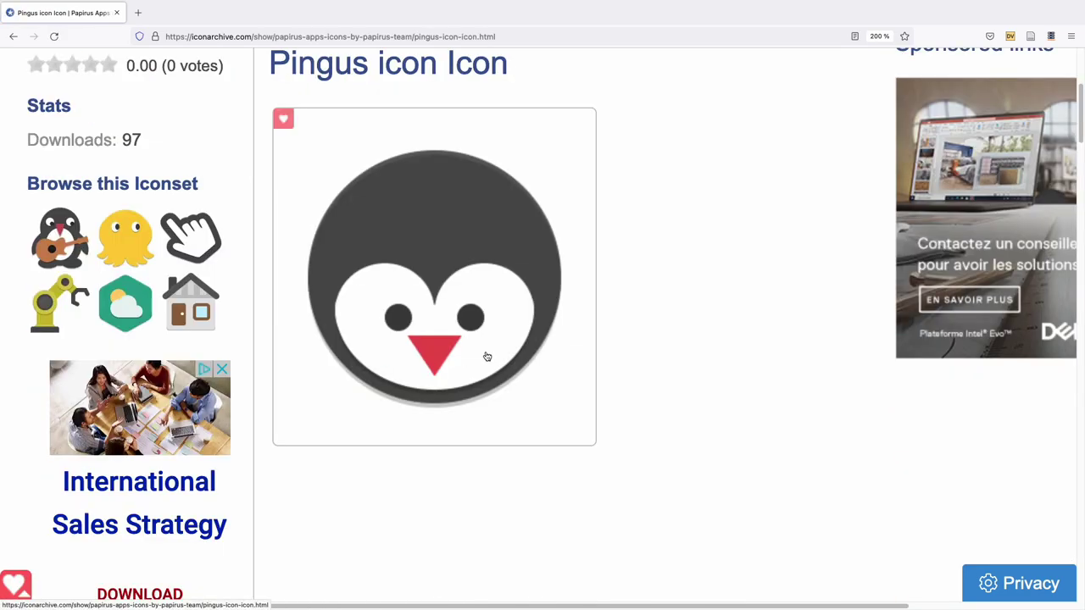
scroll(487, 356, down, 3)
scroll(488, 352, down, 2)
scroll(487, 352, down, 5)
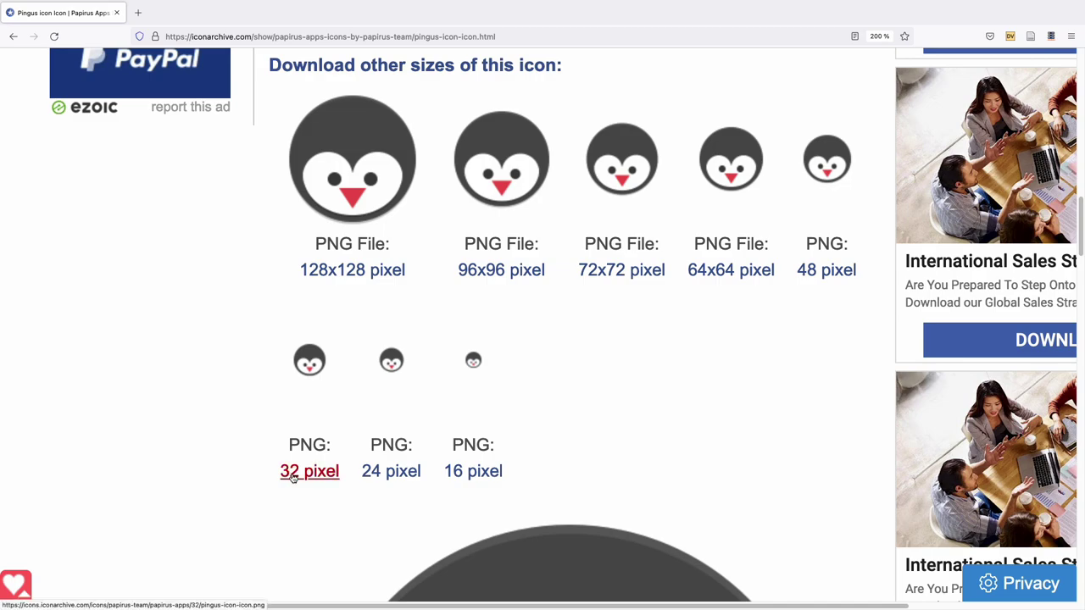
click(291, 471)
right_click(543, 331)
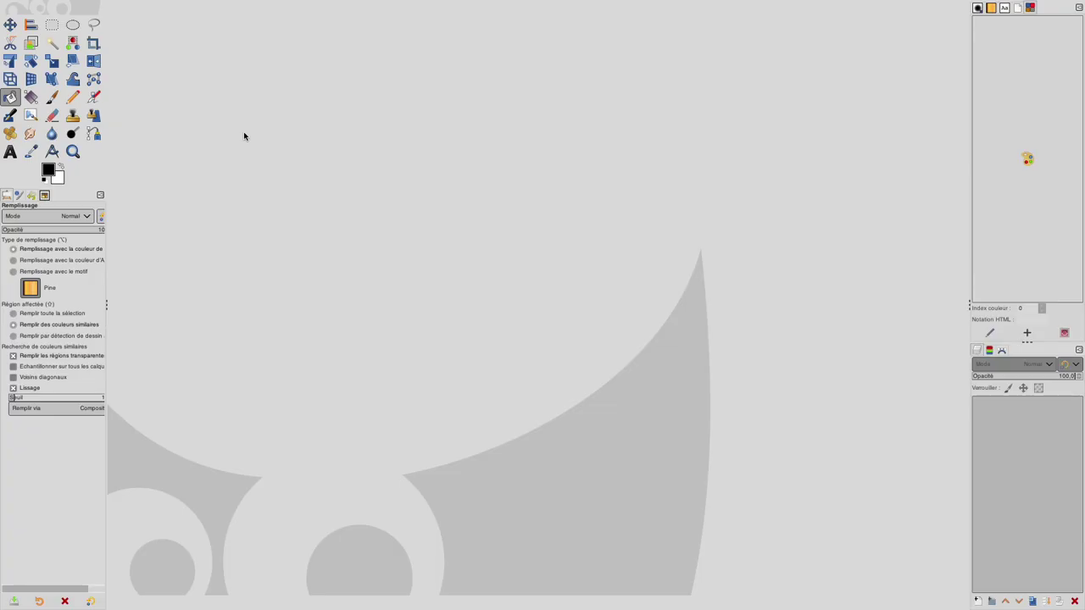
Paste the copied penguin into GIMP as a new image and zoom in on it
key(ctrl+shift+v)
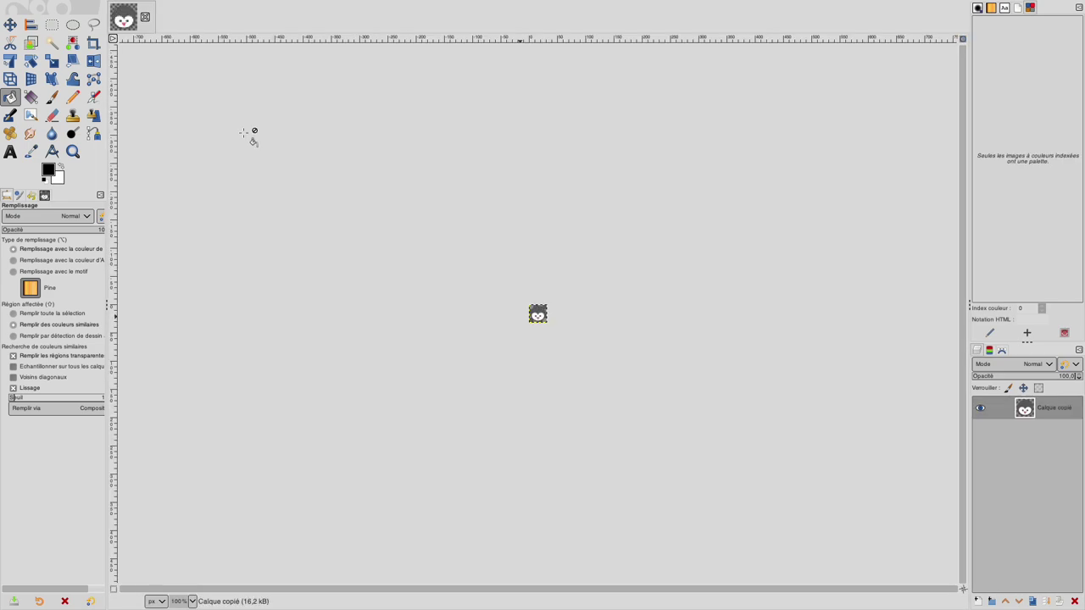
scroll(537, 313, up, 2)
scroll(537, 314, up, 3)
scroll(654, 308, up, 2)
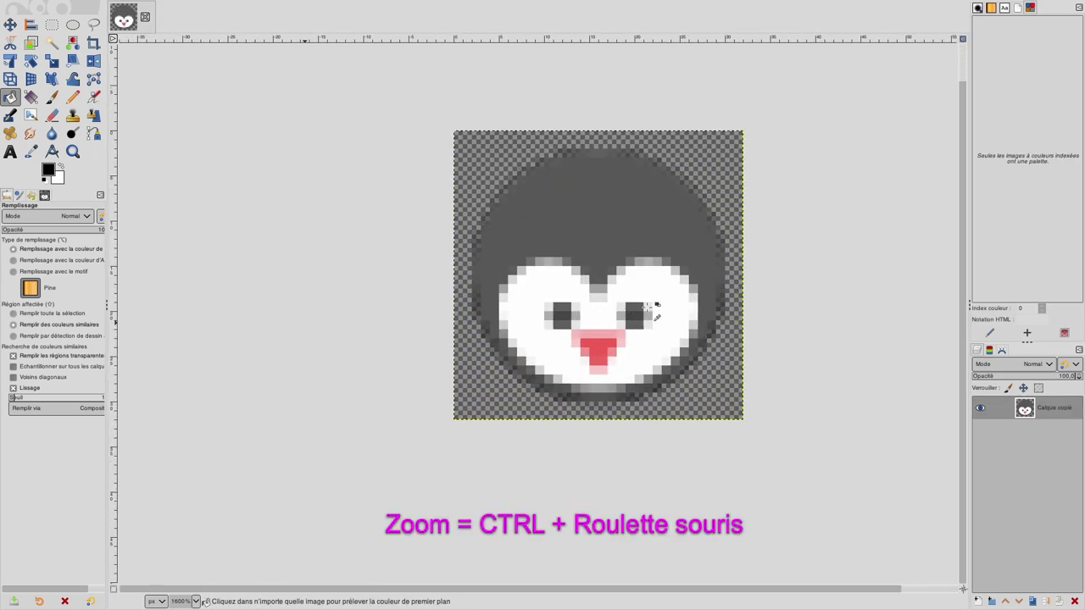
scroll(687, 298, up, 1)
scroll(641, 315, up, 1)
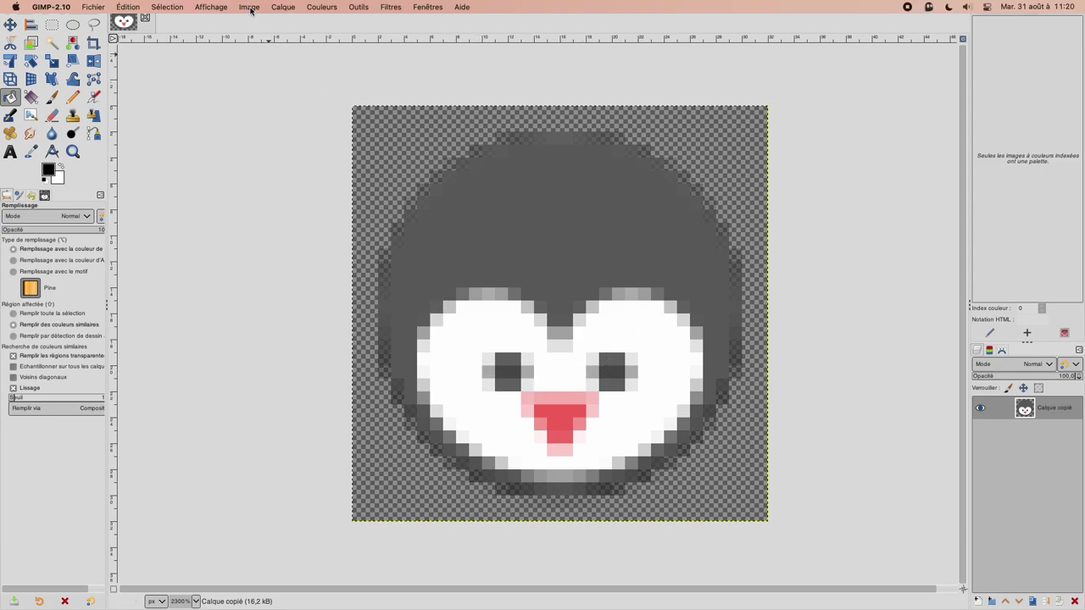
click(248, 6)
mouse_move(279, 36)
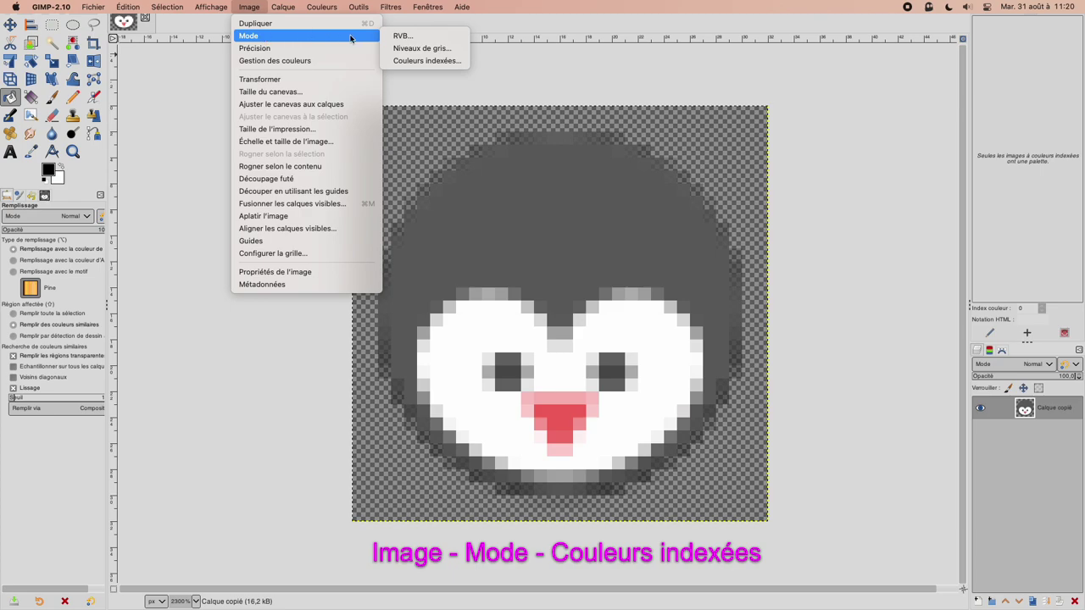
Convert the penguin to indexed colours using an optimal palette of 10 colours
click(421, 61)
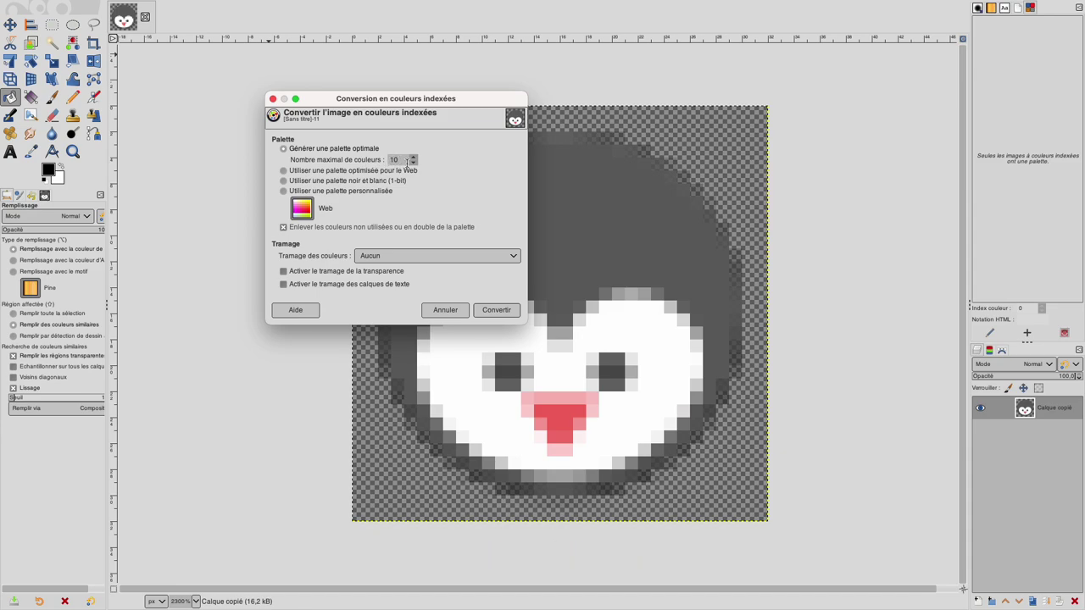
click(504, 312)
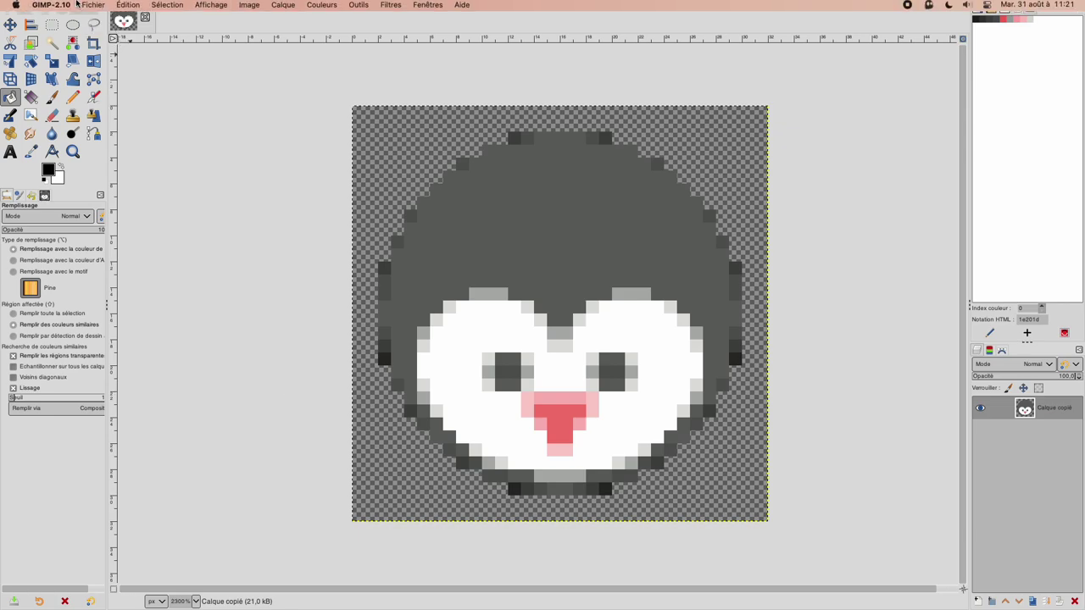
click(93, 6)
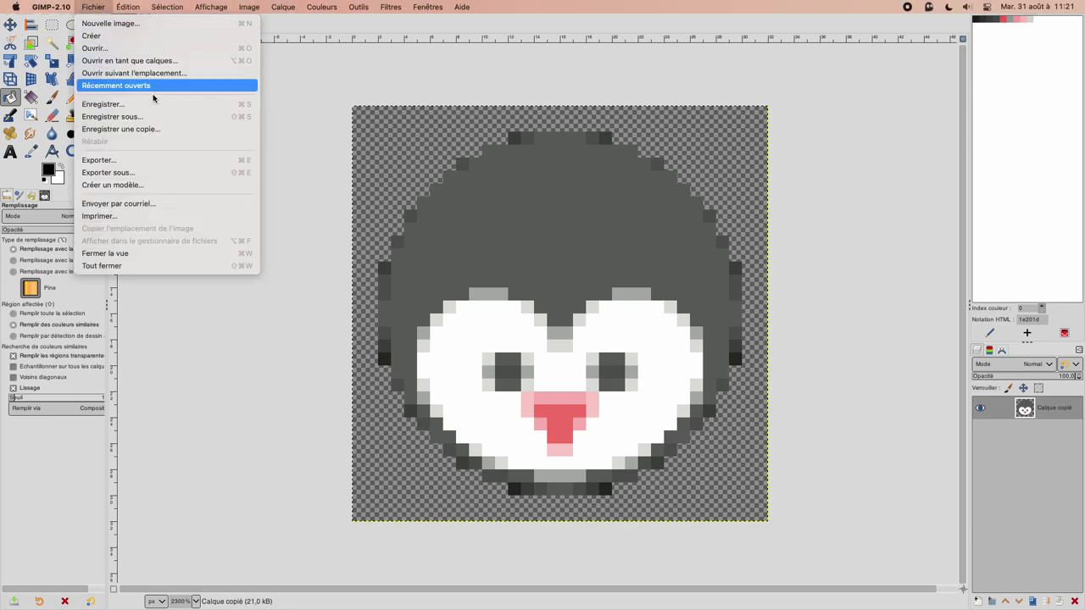
Export the indexed penguin as the HTML table icon.html in the Pixelart folder
click(143, 175)
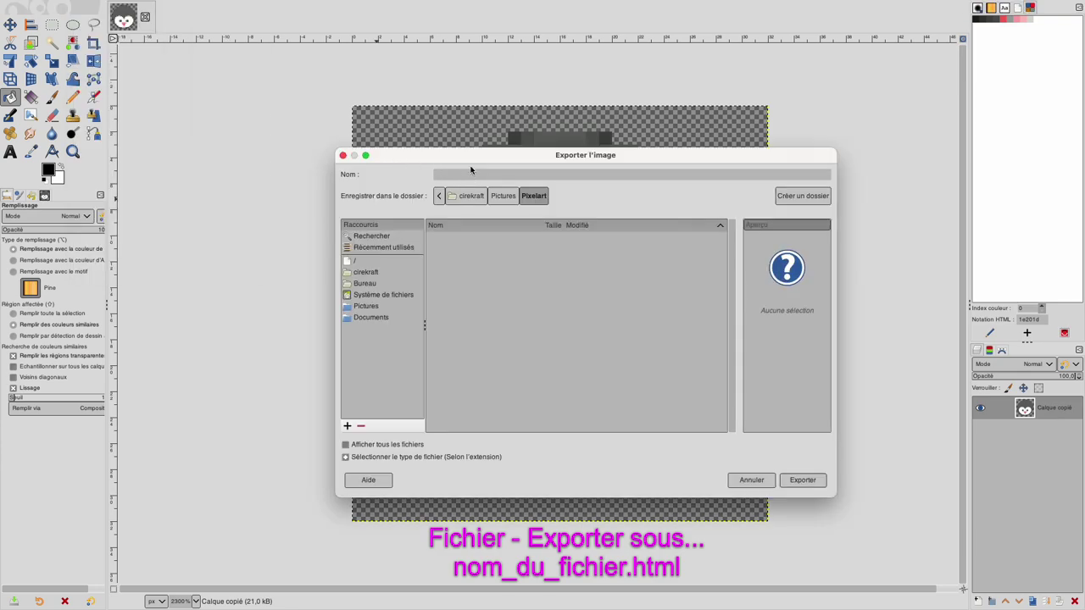
text(lo)
text(.html)
click(803, 480)
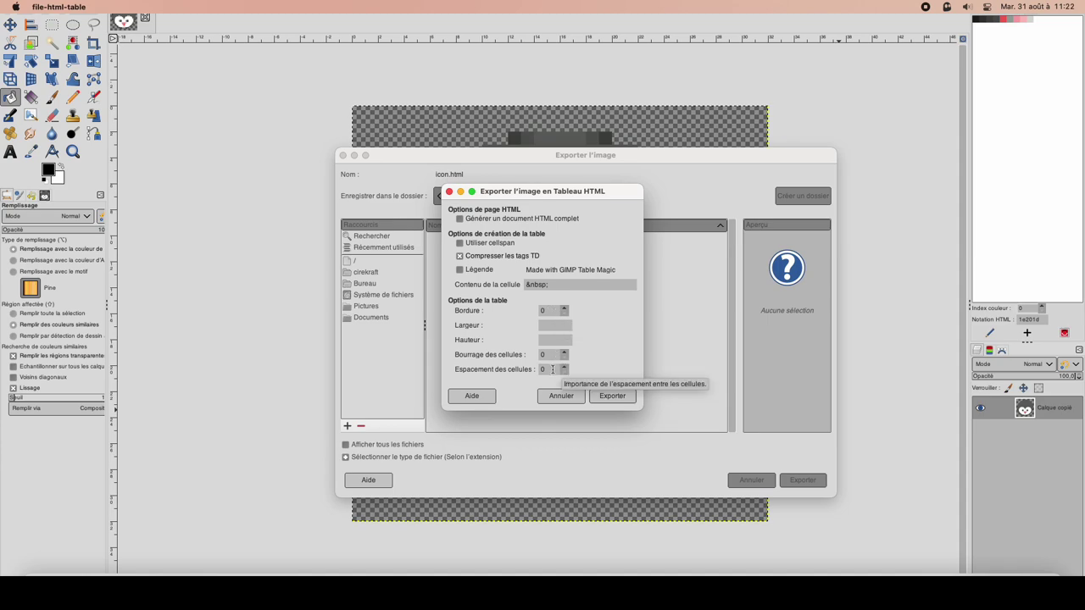
click(612, 396)
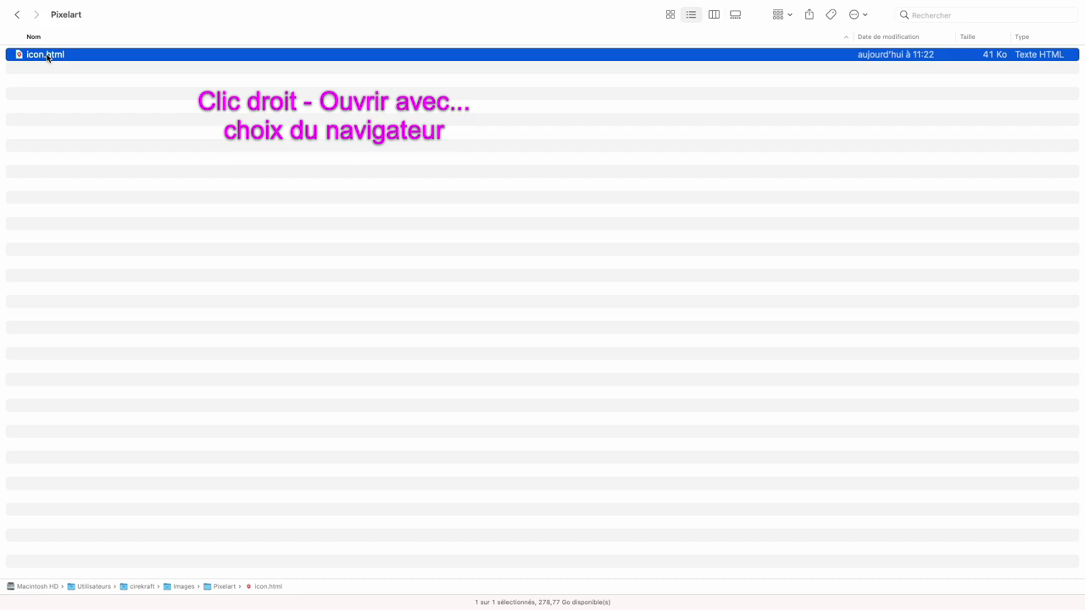
Open icon.html from Finder in Firefox to view the pixel table
right_click(46, 57)
click(65, 63)
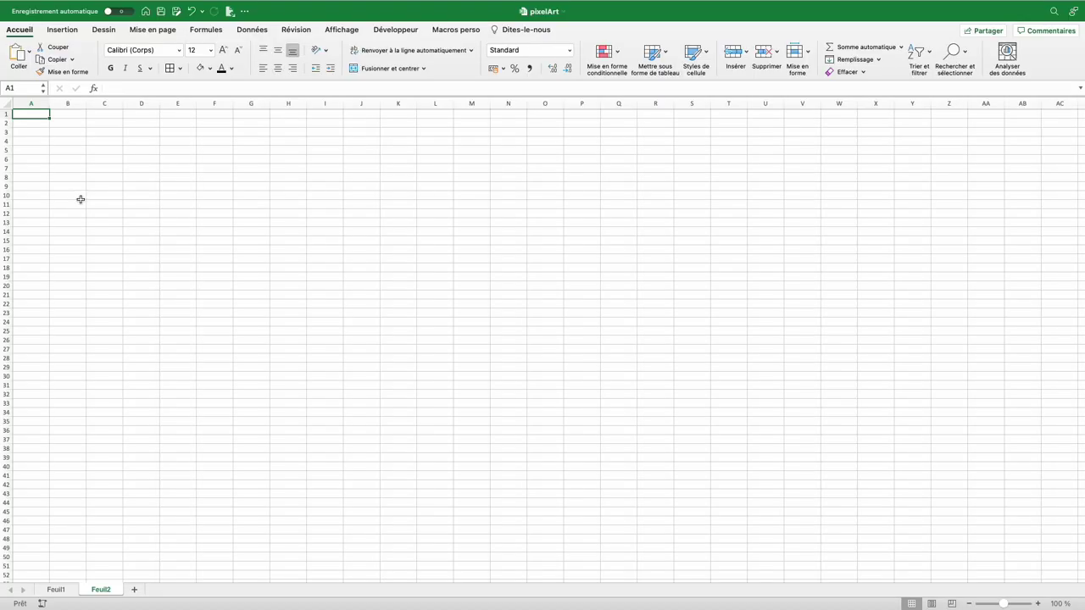
Open icon.html from the Pixelart folder in Excel as a coloured penguin cell grid
key(super+o)
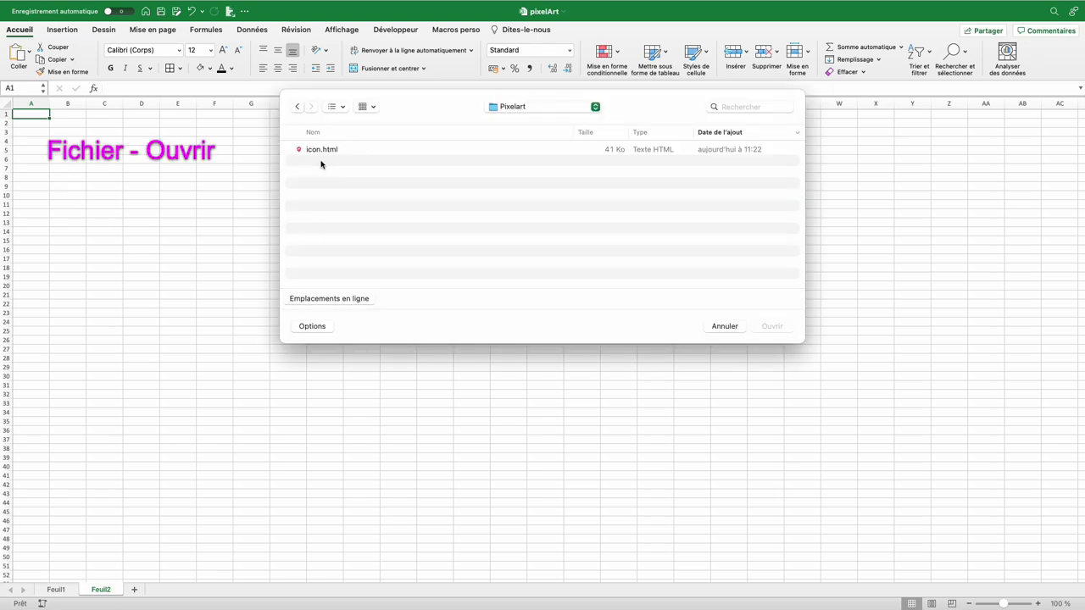
click(322, 153)
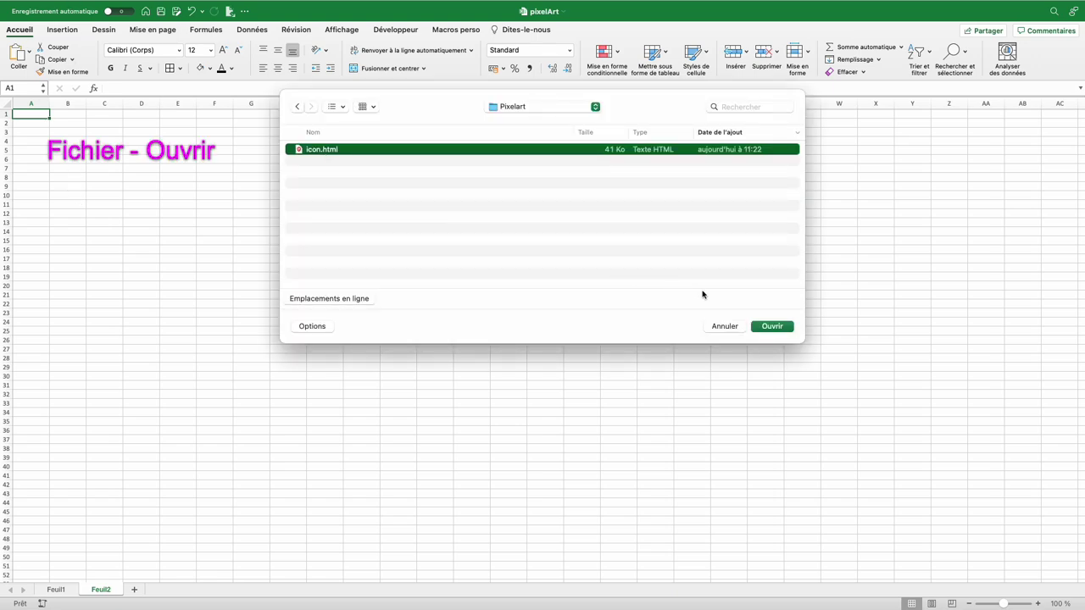
click(772, 326)
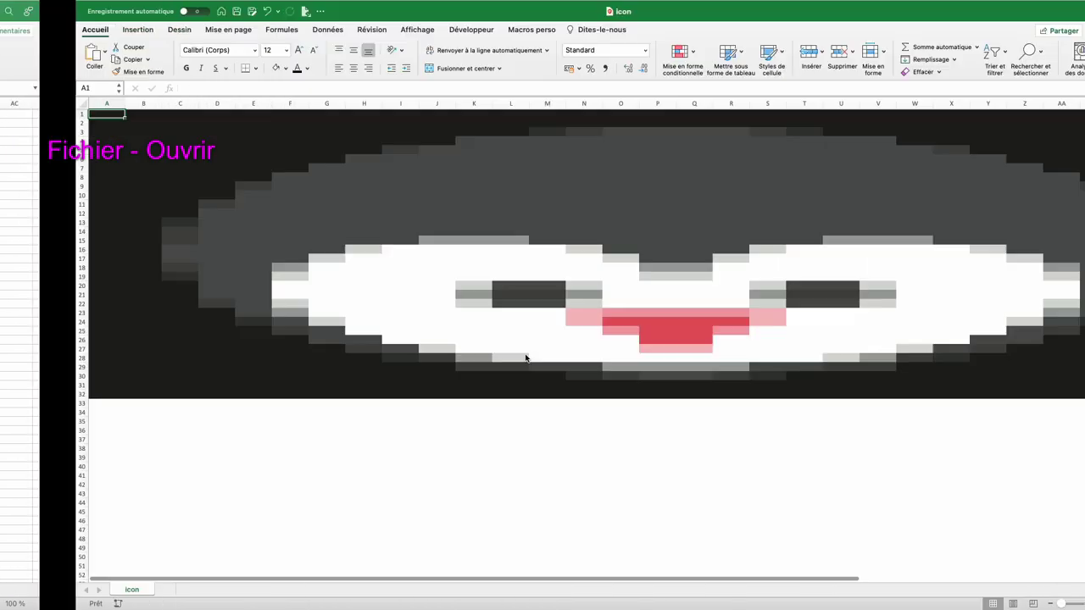
click(225, 333)
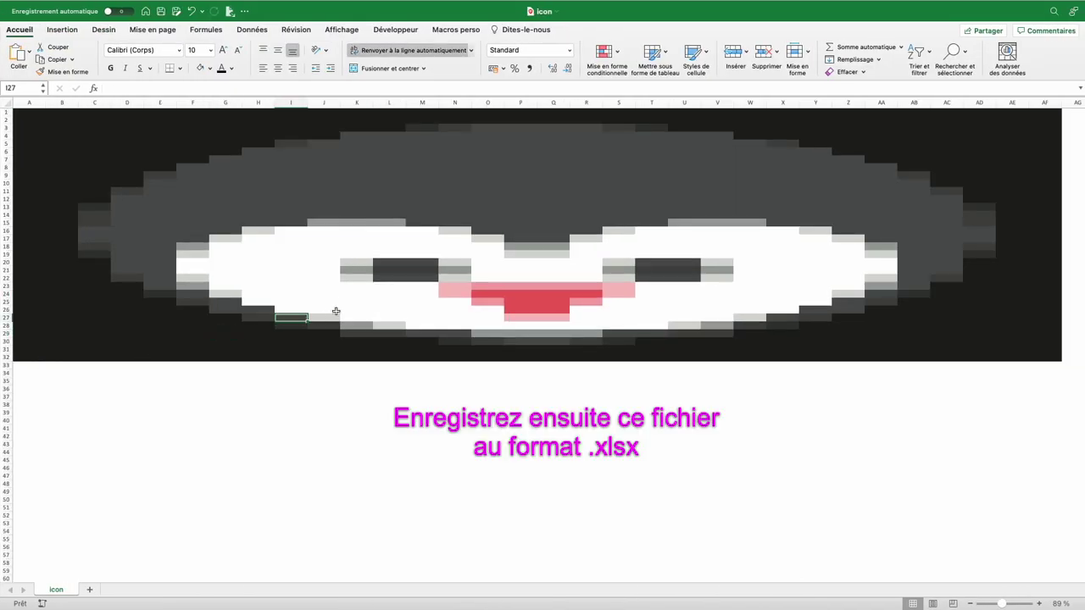
click(488, 254)
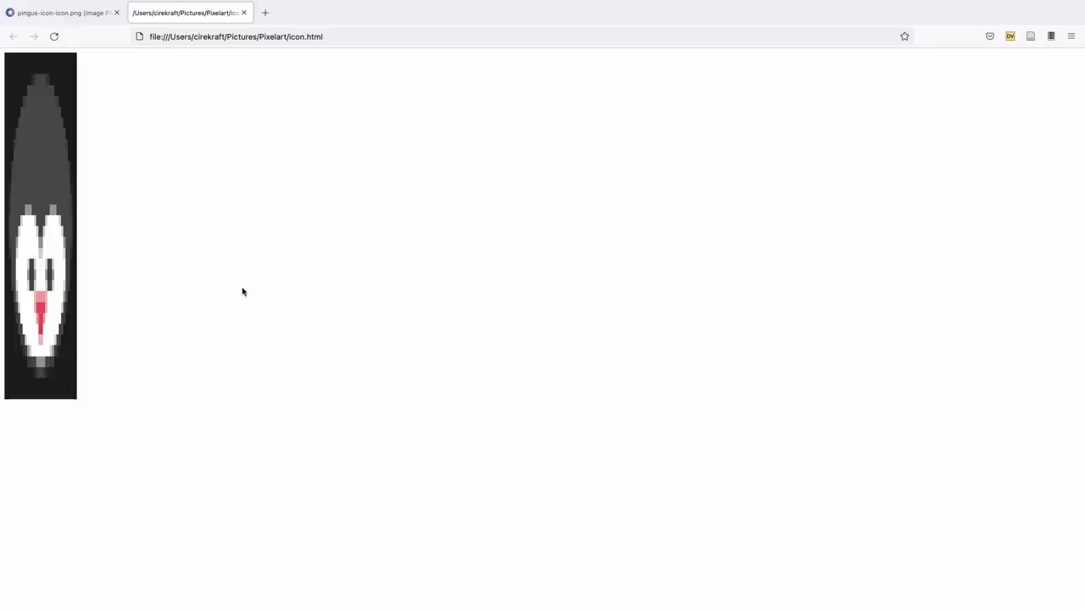
Open Firefox's Inspecter tools on icon.html and switch to the Console
right_click(250, 290)
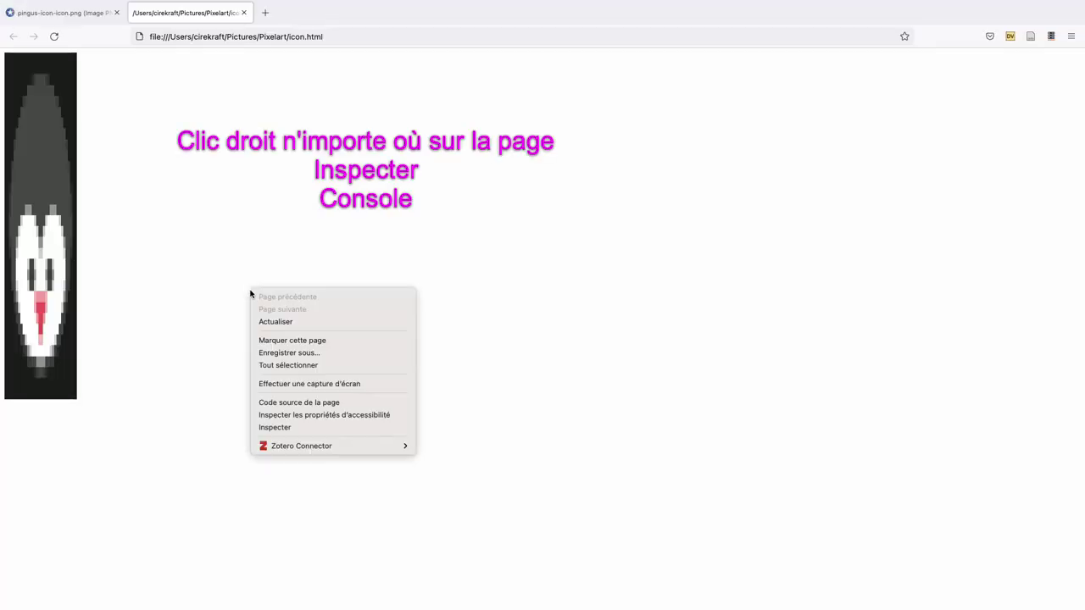
click(280, 428)
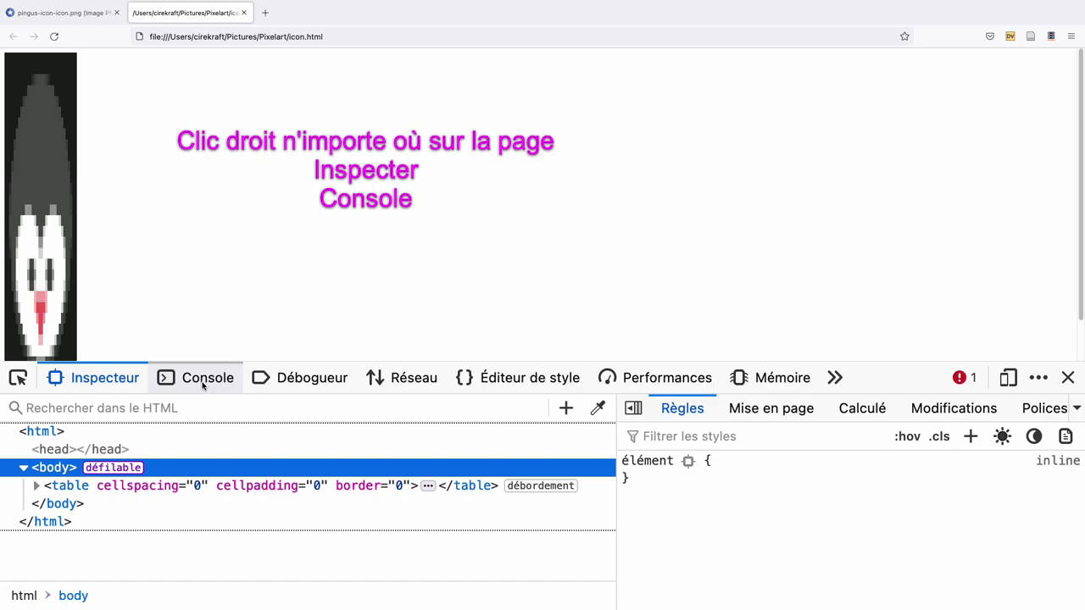
click(203, 383)
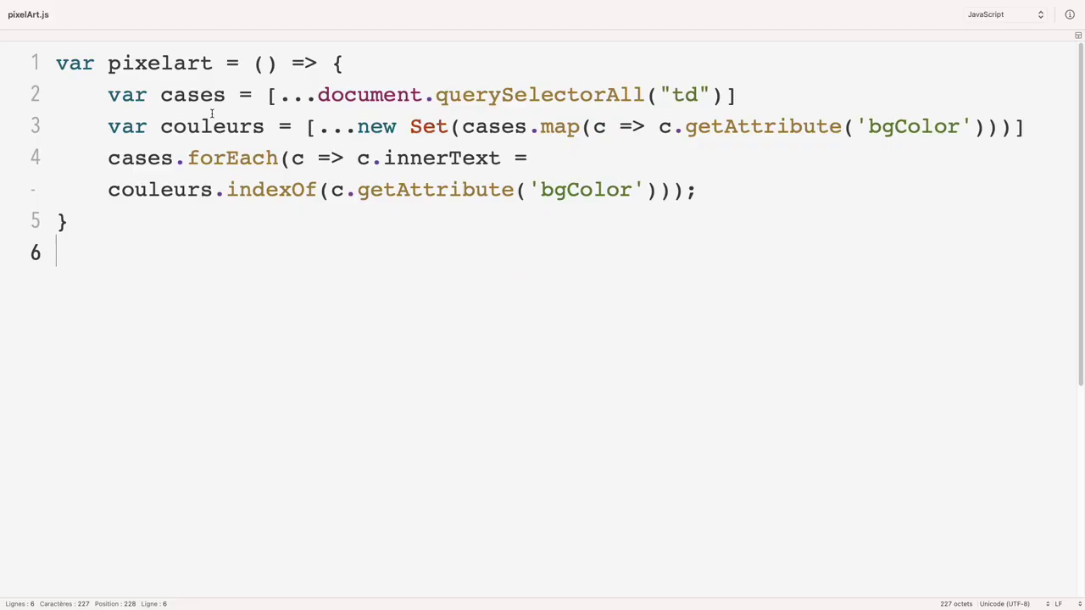
Highlight td, couleurs and forEach in pixelArt.js, then select and copy lines 1–5
double_click(682, 96)
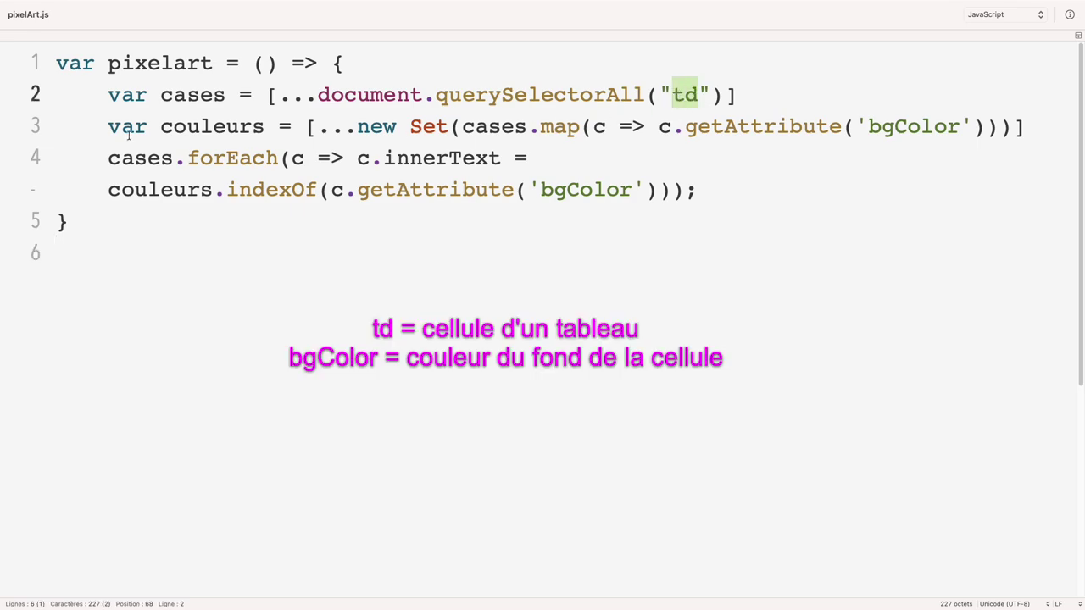
drag(161, 127, 267, 128)
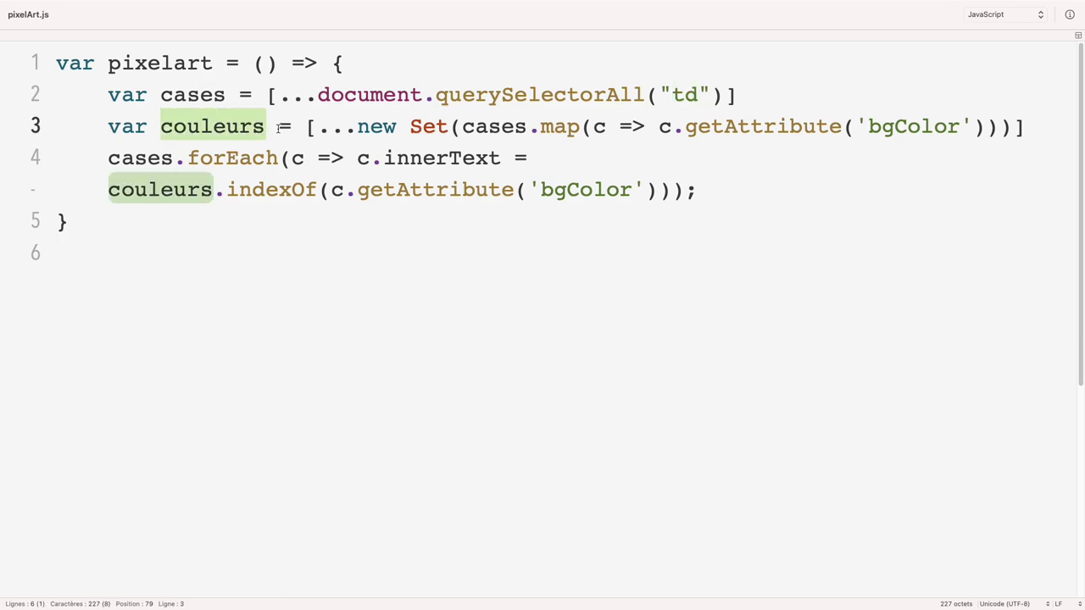
double_click(228, 158)
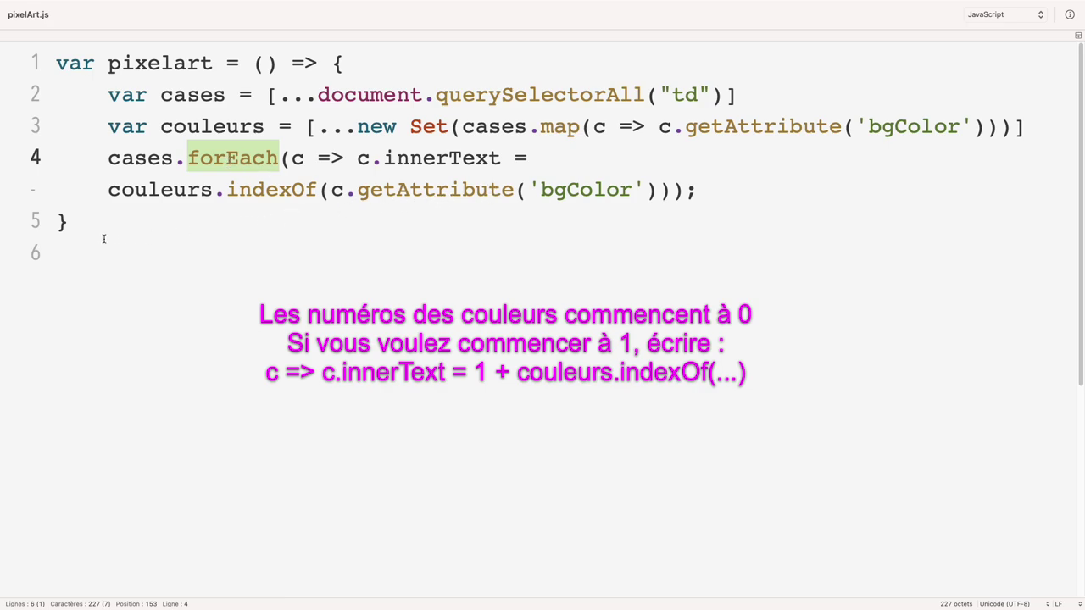
drag(102, 235, 19, 63)
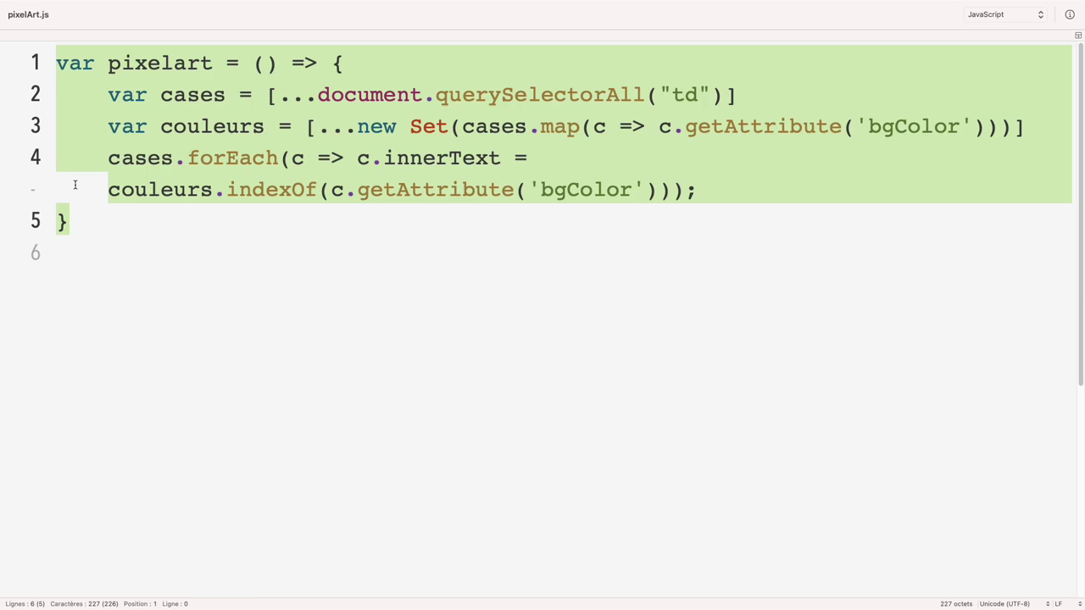
Define the pasted pixelart function in the console and run pixelart(), numbering cells 0 to 9
text(var pixelart = () => {   var cases = [...document.querySelectorAll("td")]   var couleurs = [...new Set(cases.map(c => c.getAttribute('bgColor')))]   cases.forEach(c => c.innerText = couleurs.indexOf(c.getAttribute('bgColor'))); })
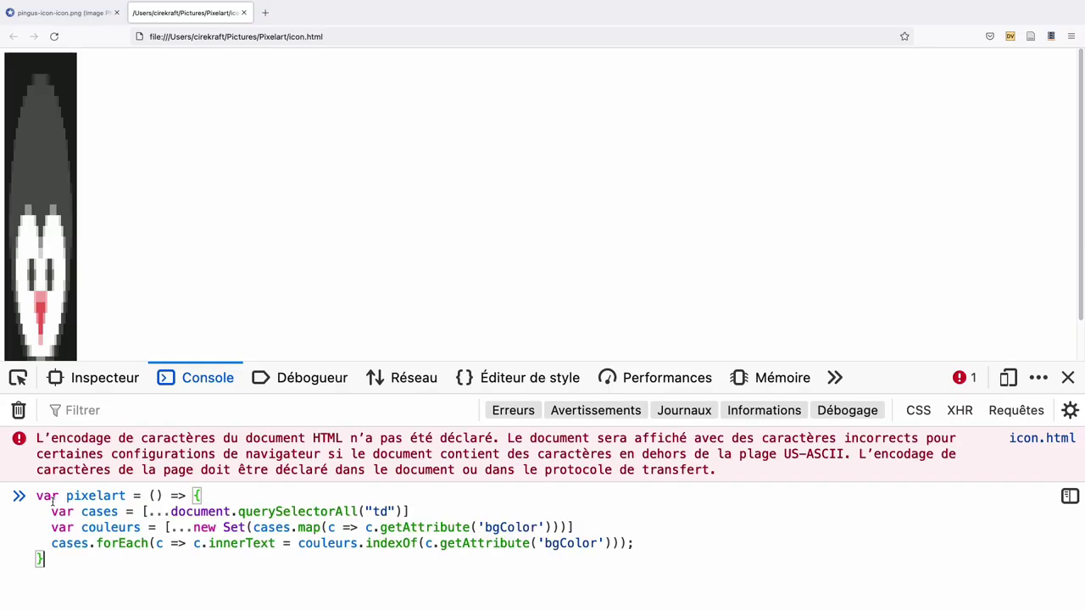
key(Return)
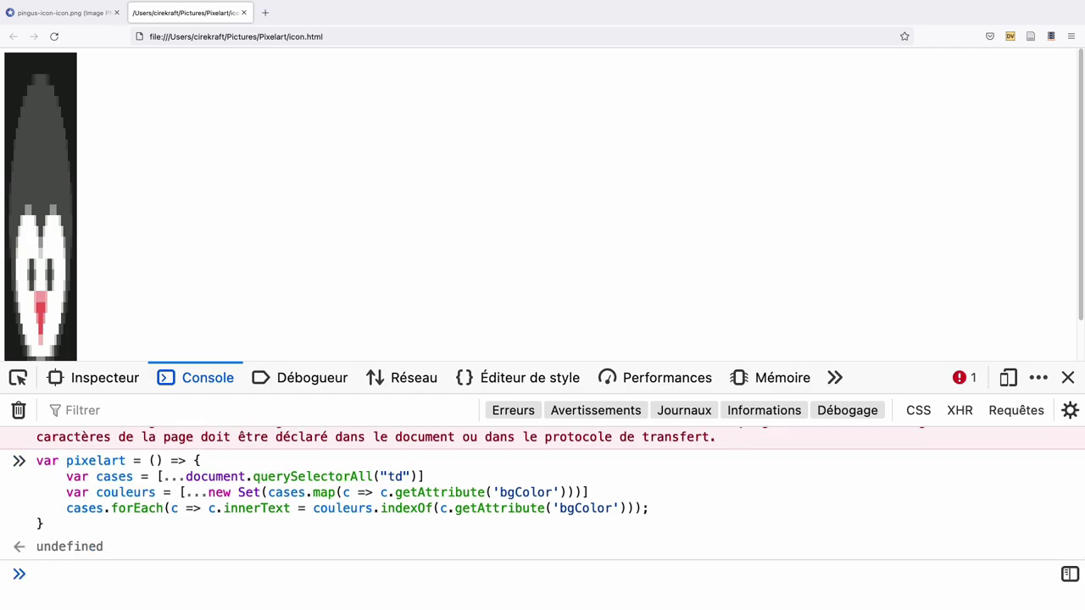
text(p)
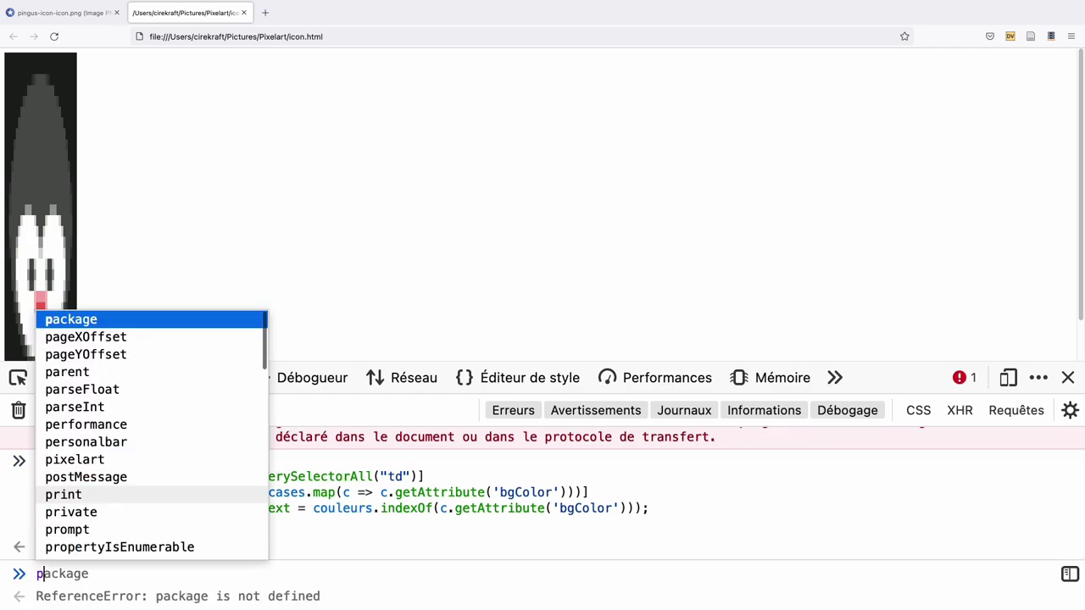
text(i)
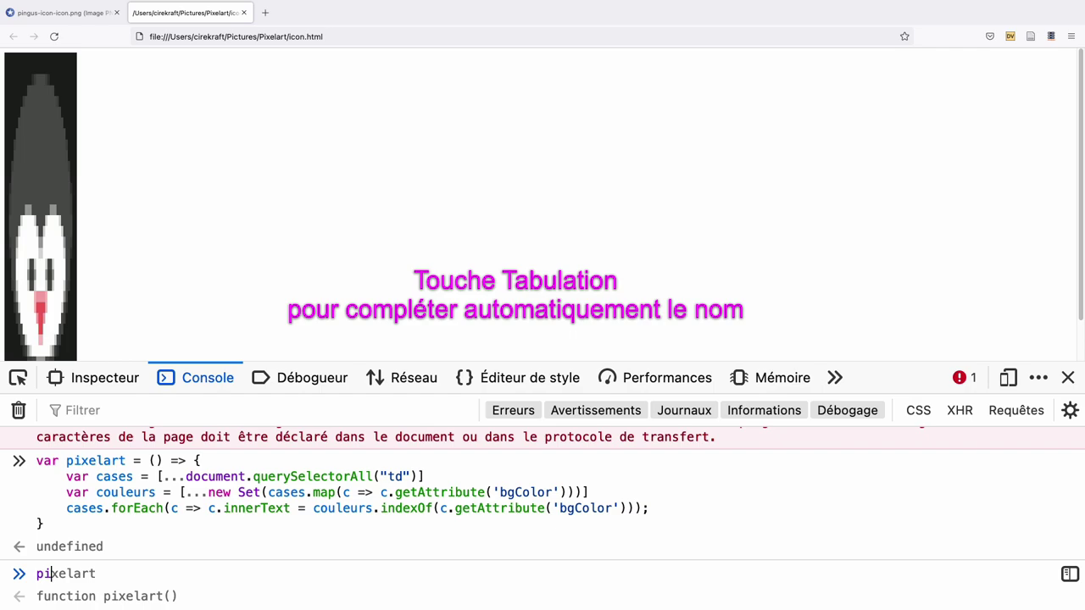
key(Tab)
text(())
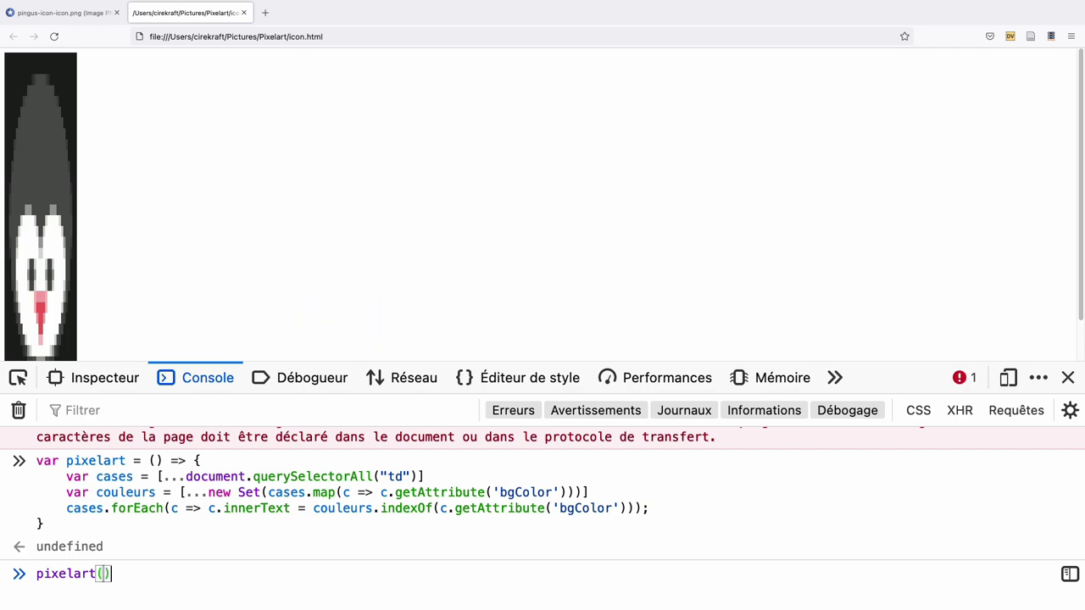
key(Return)
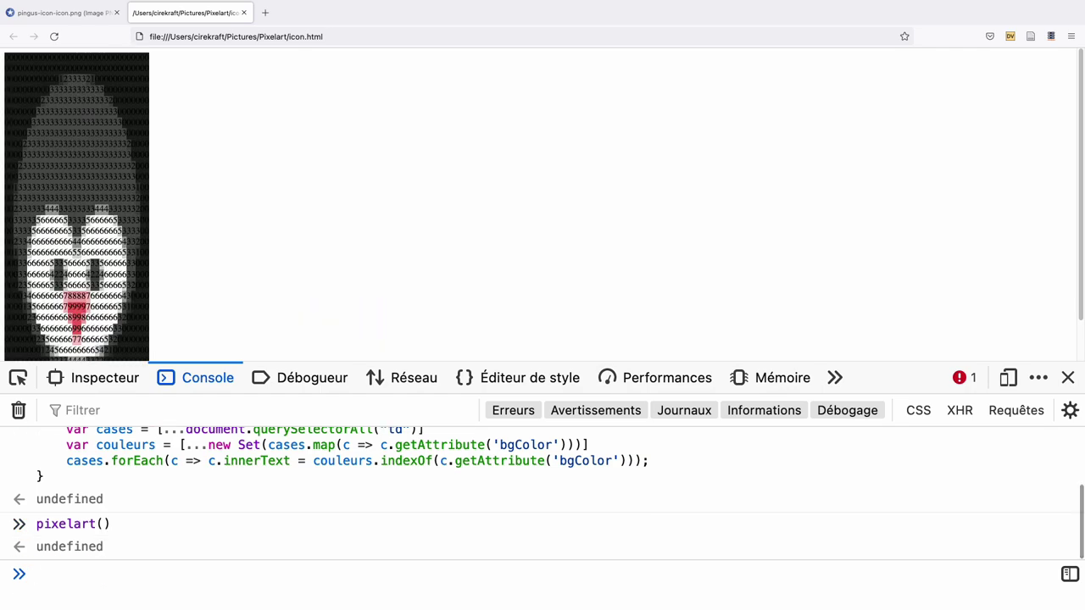
scroll(97, 167, up, 5)
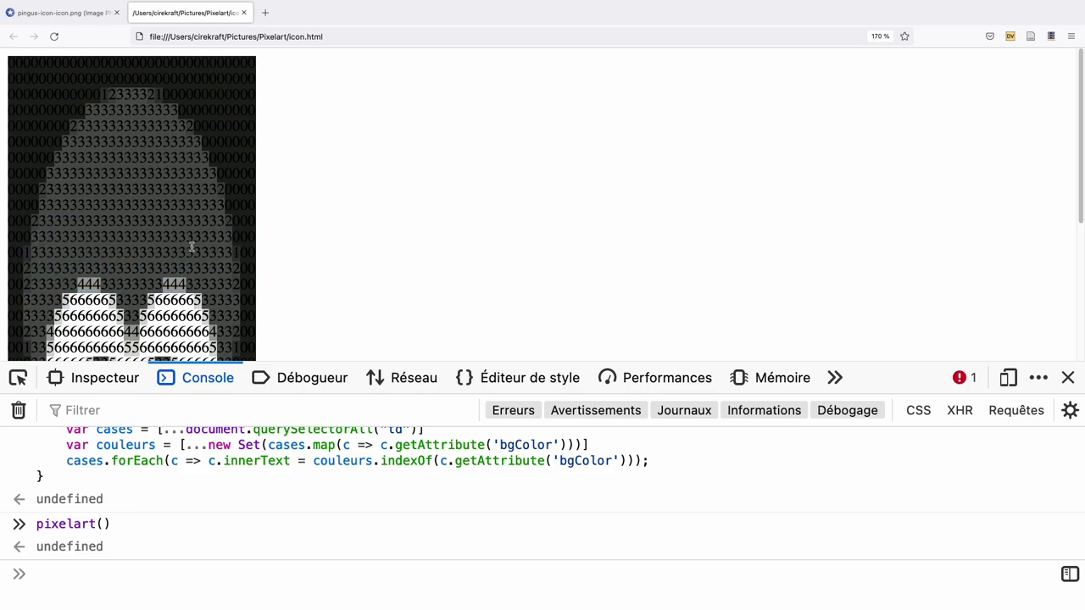
Select the penguin <table> node in Firefox's Inspector and bring up its Copier options
click(100, 383)
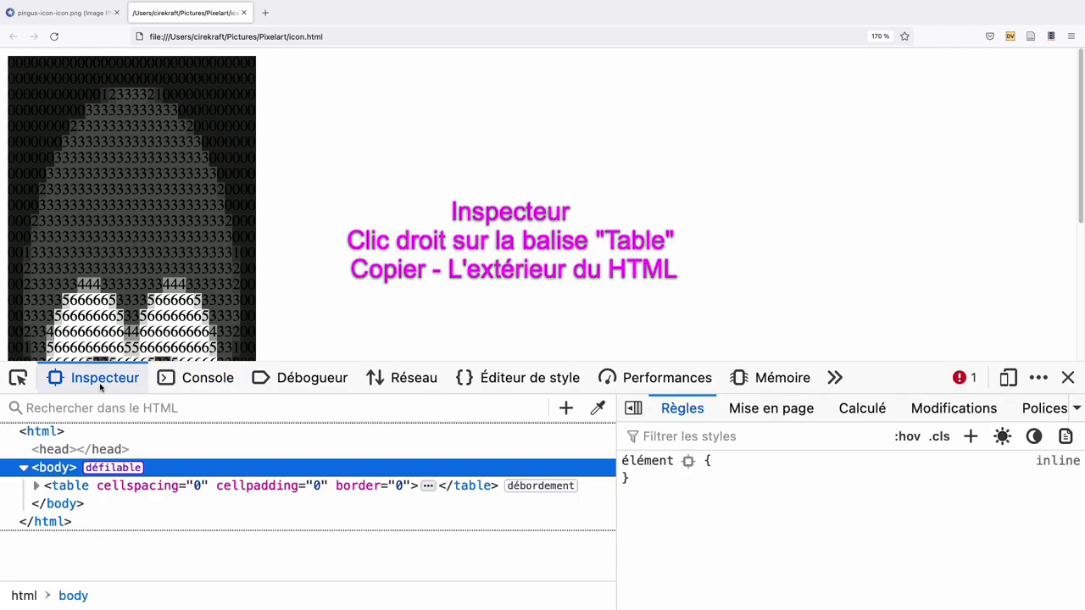
click(86, 490)
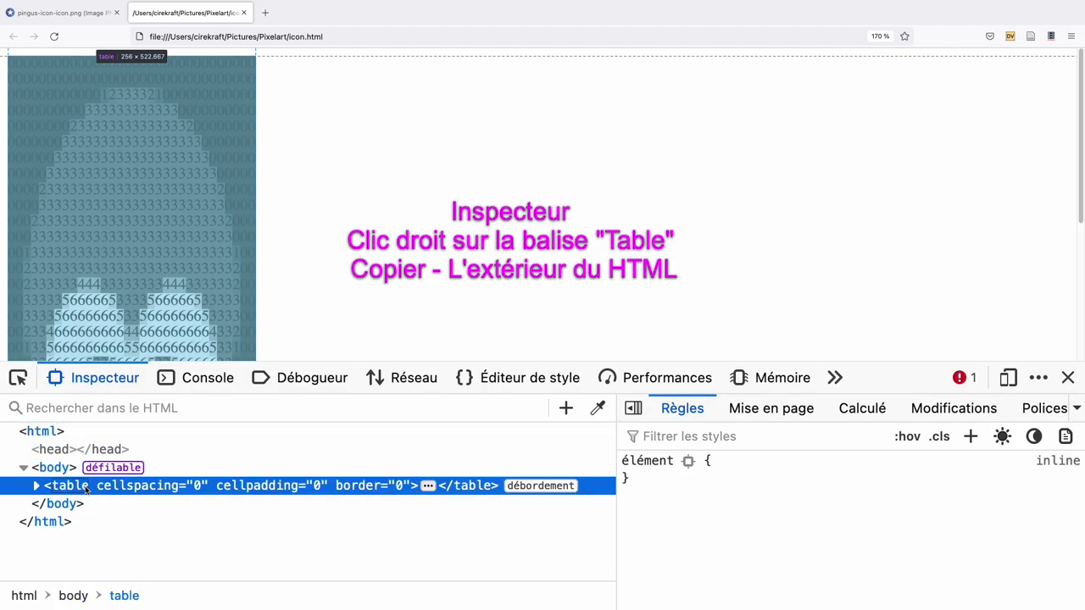
right_click(89, 490)
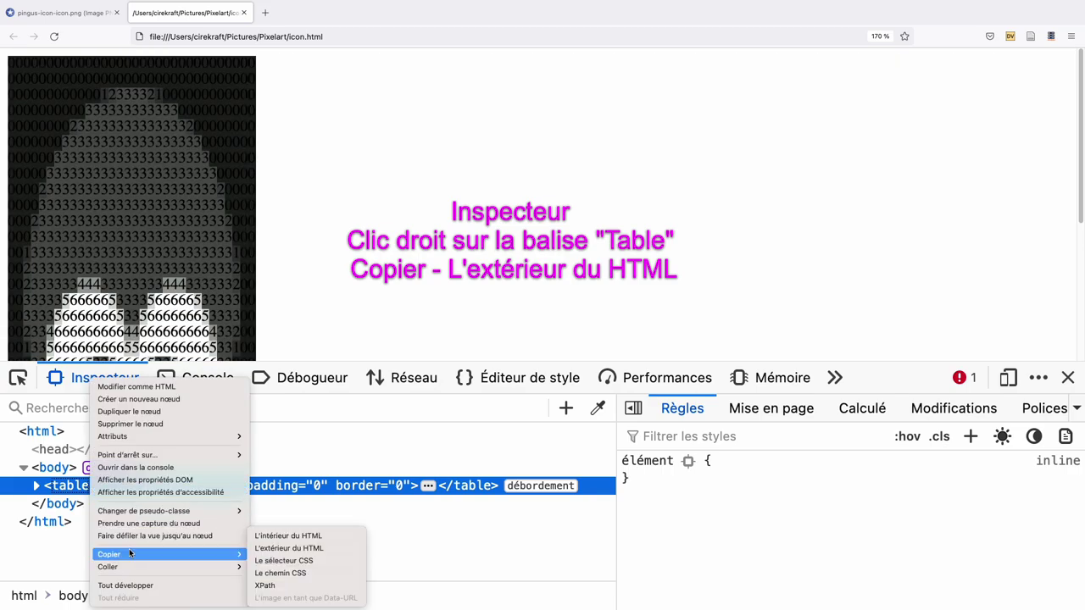
mouse_move(109, 554)
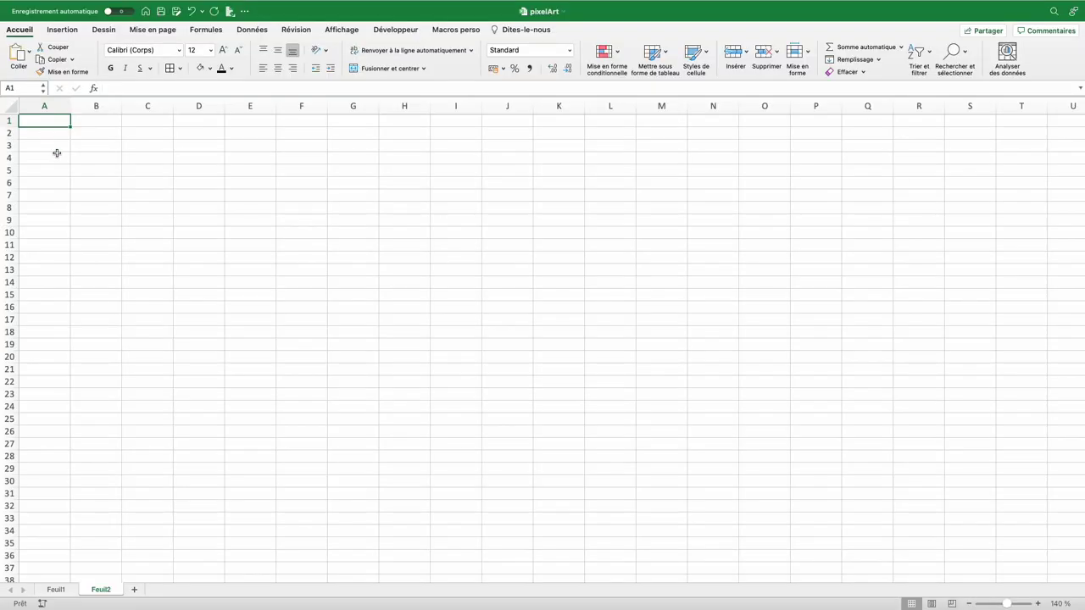
Paste the numbered penguin table into Feuil2 and check the colour numbers in H21, I21 and K21
key(super+v)
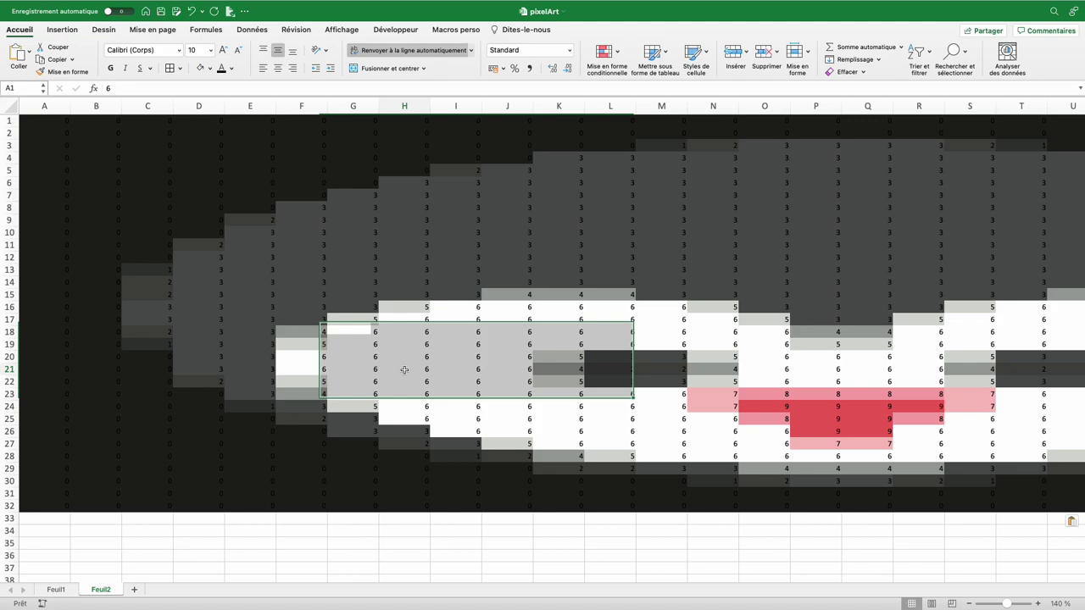
click(404, 369)
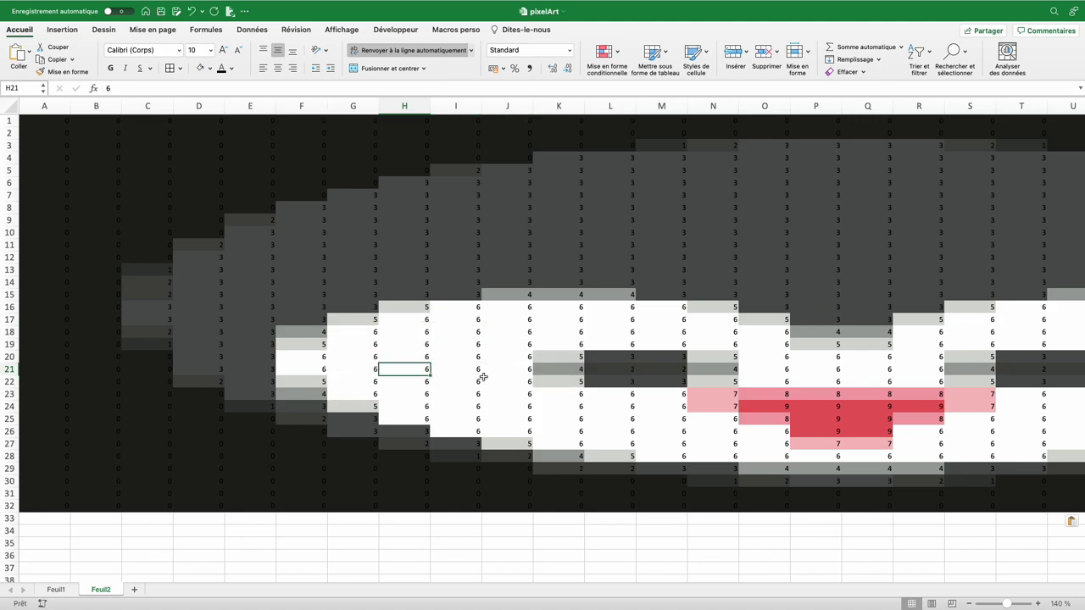
click(479, 373)
click(556, 373)
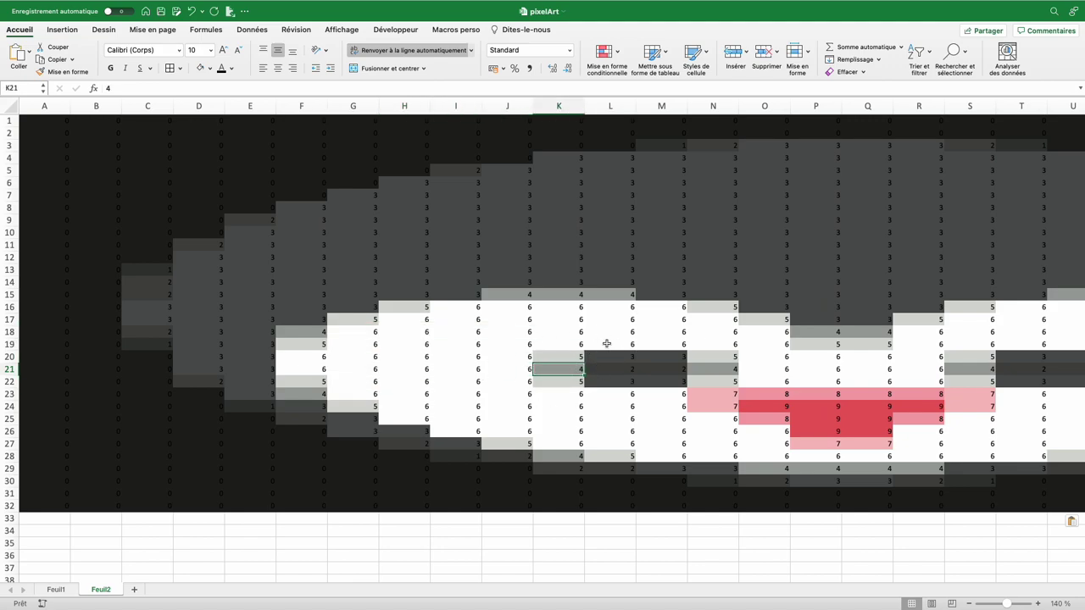
Resize columns A:AF to 27 px, give rows 1:31 equal height, and centre the numbers
scroll(552, 347, down, 5)
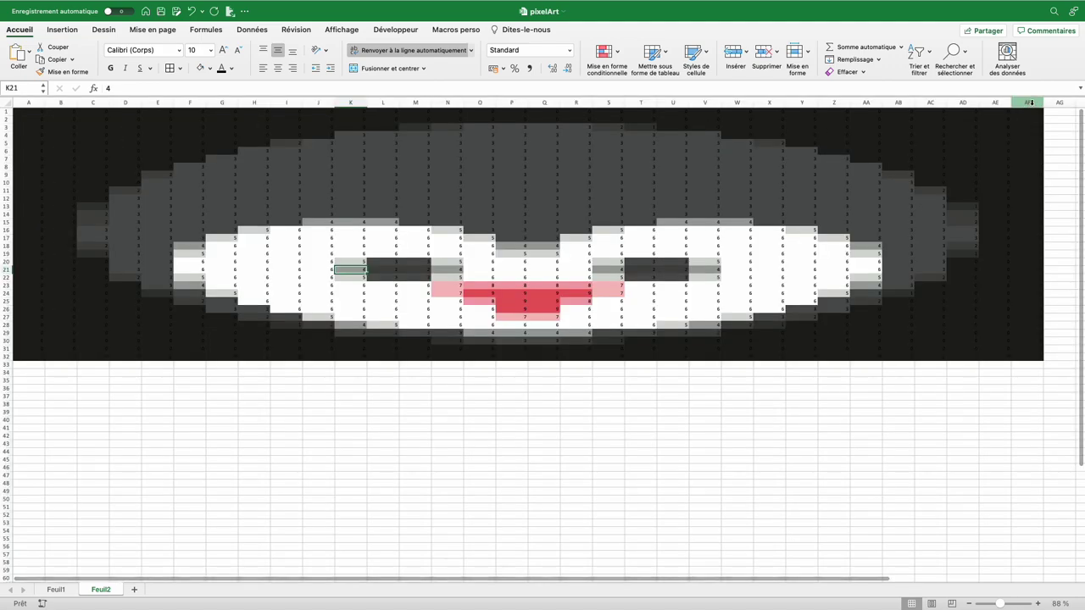
drag(1025, 103, 34, 103)
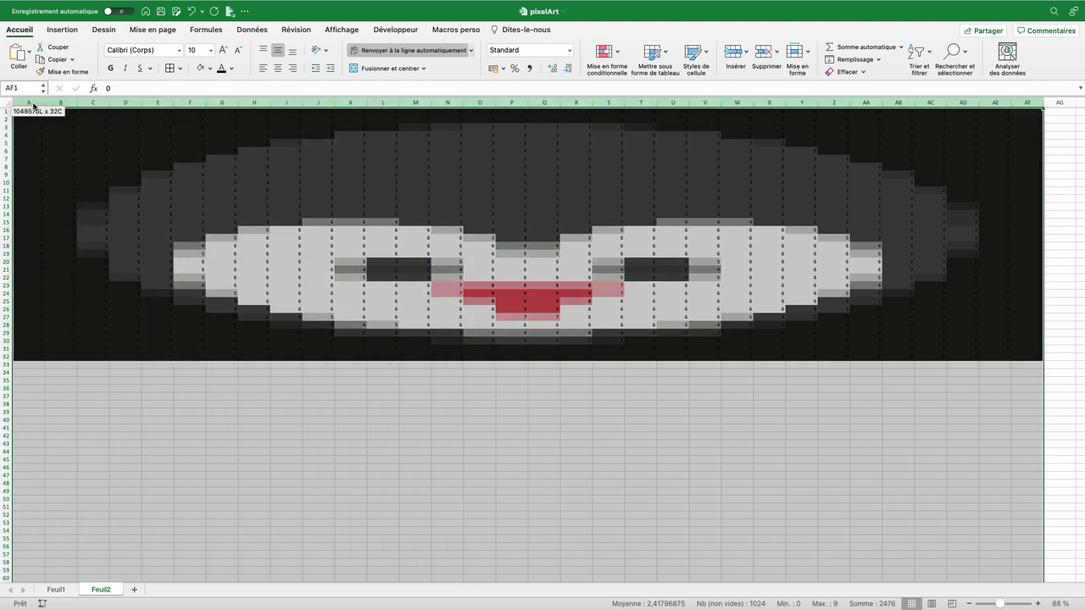
drag(1043, 103, 1019, 103)
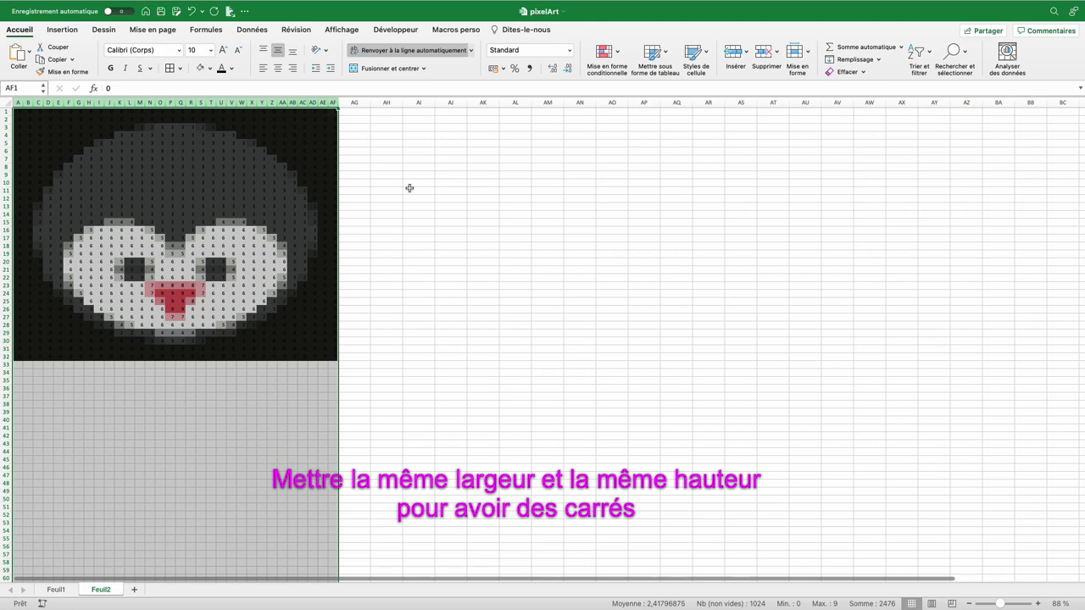
drag(5, 111, 7, 363)
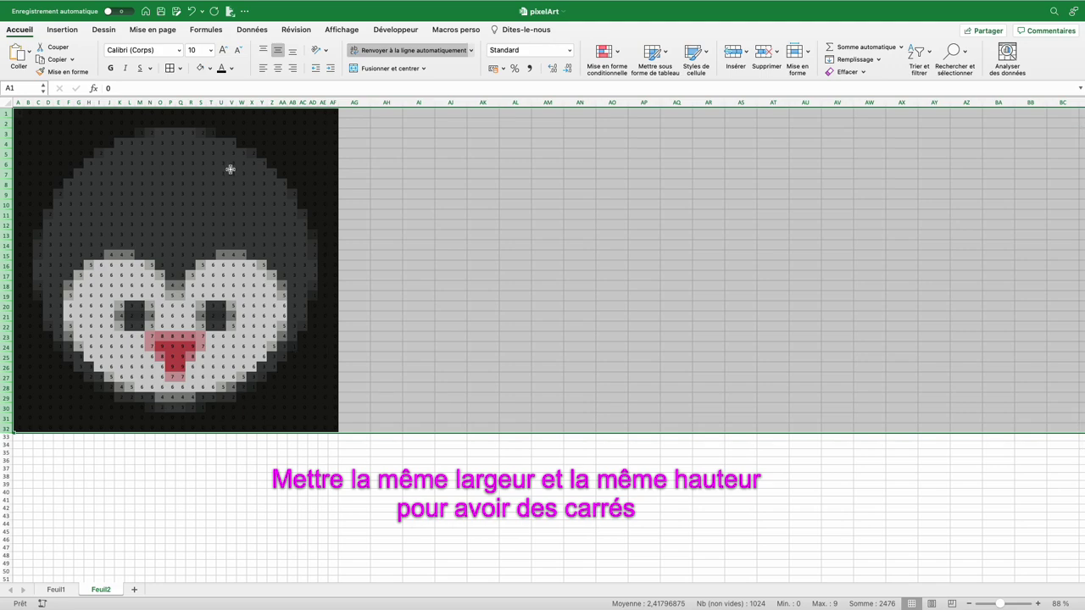
click(278, 68)
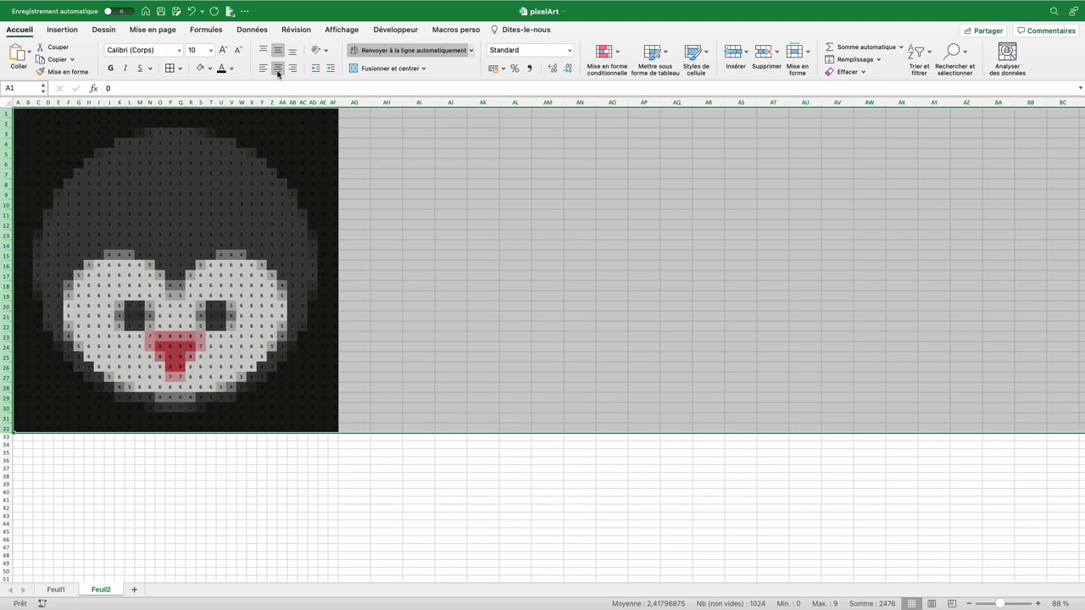
drag(138, 126, 293, 427)
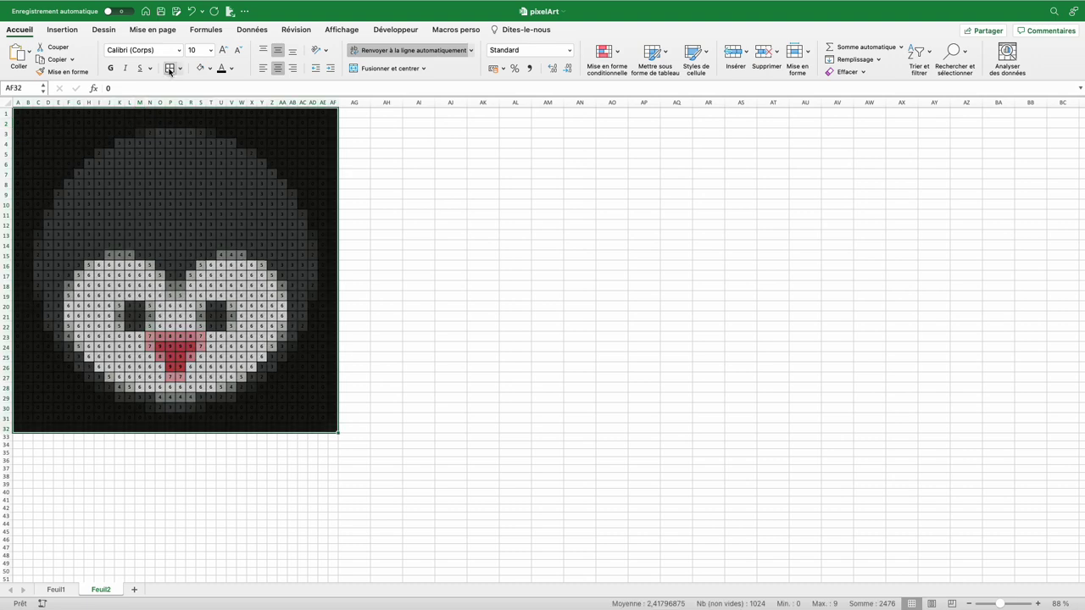
click(150, 204)
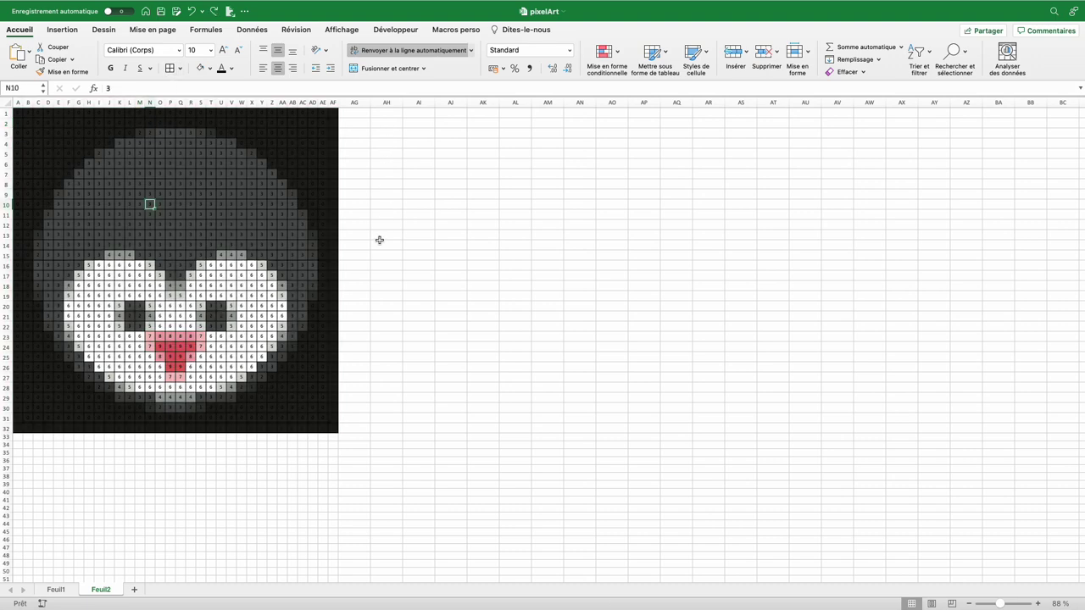
Copy sample cells for colours 0, 3 and 4 into legend cells AH3, AH6 and AH7
click(59, 132)
key(super+c)
click(387, 134)
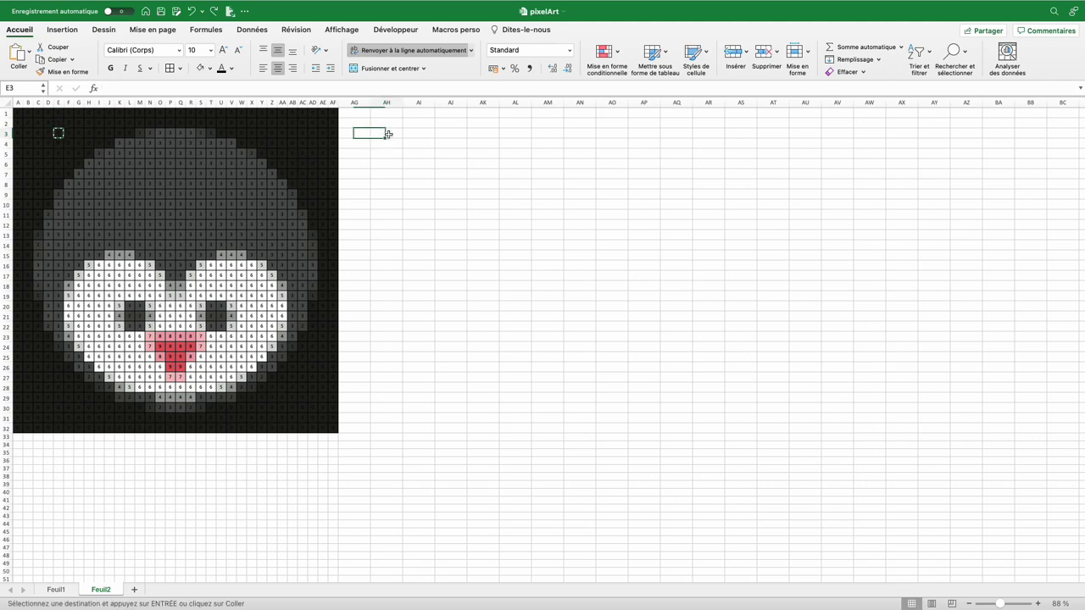
key(super+v)
click(181, 133)
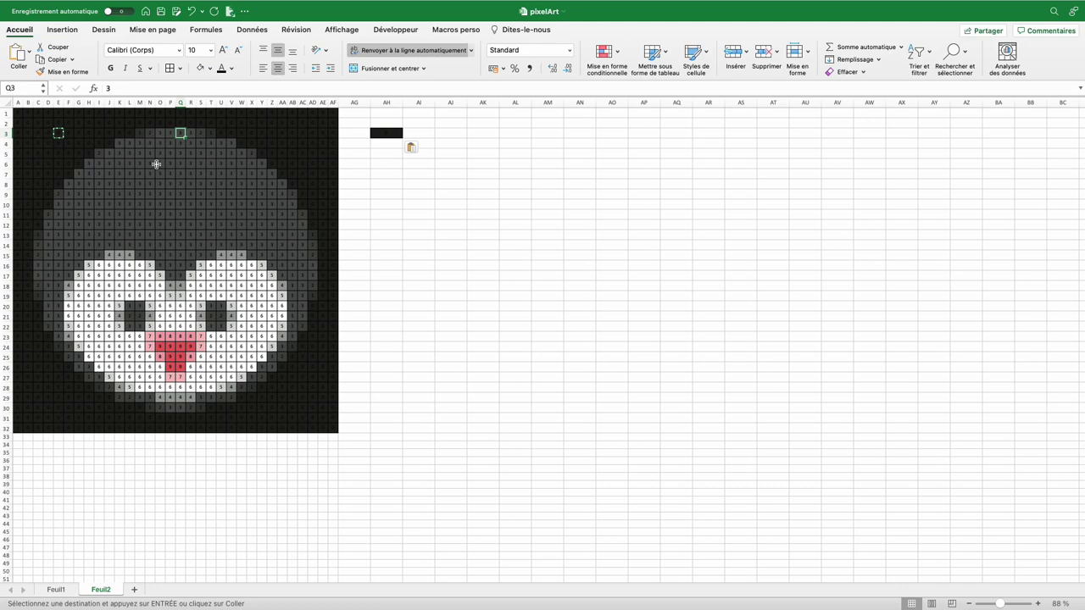
key(super+c)
click(388, 163)
key(super+v)
click(109, 254)
key(super+c)
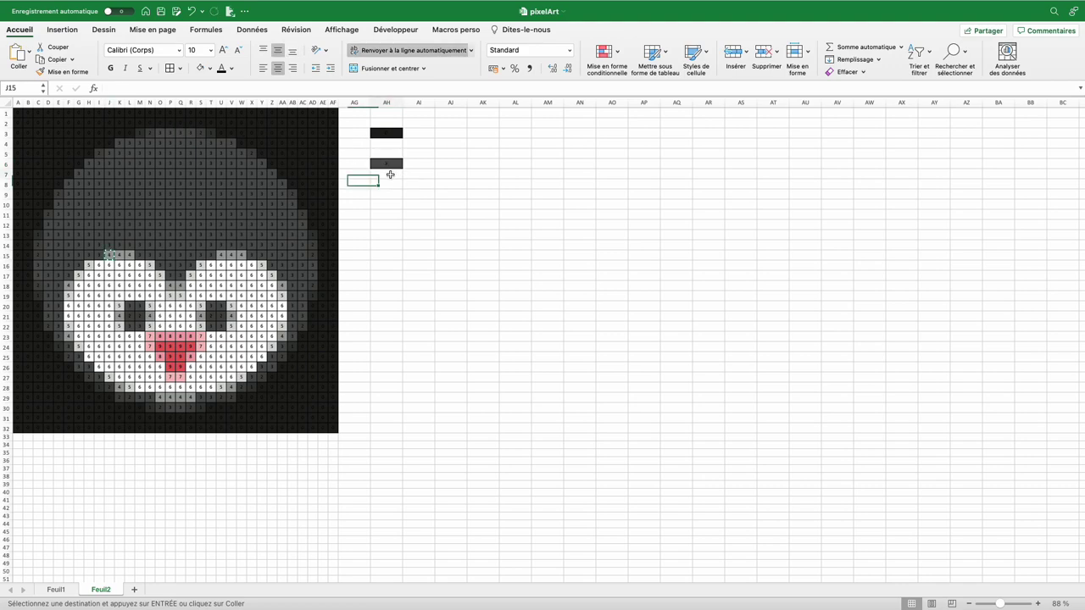
click(387, 174)
key(super+v)
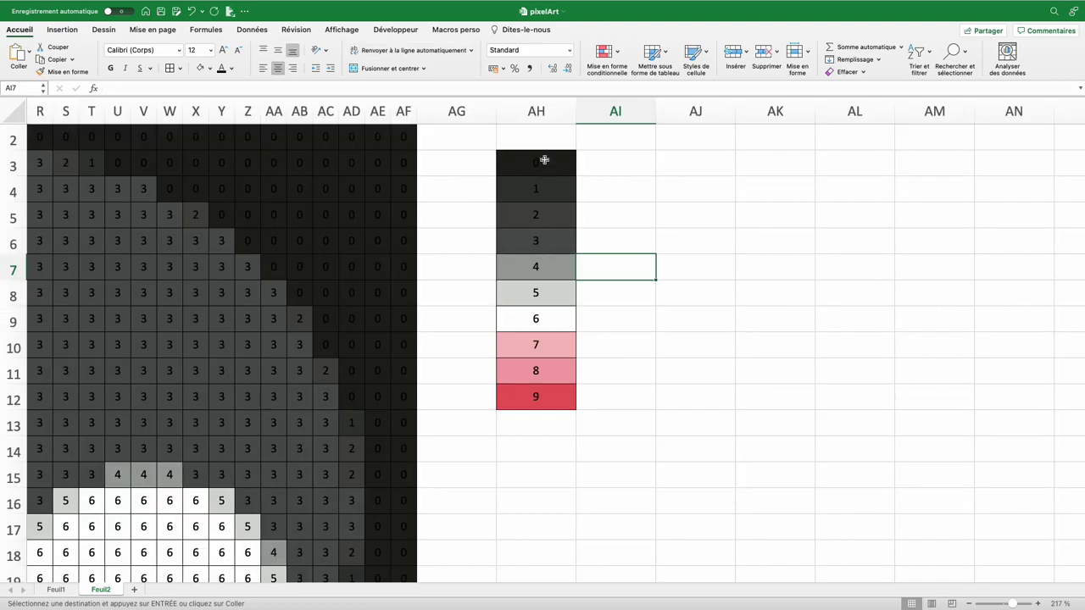
Duplicate the ten legend swatches (0–9) from AH3:AH12 into AI3:AI12
drag(541, 161, 534, 395)
key(super+c)
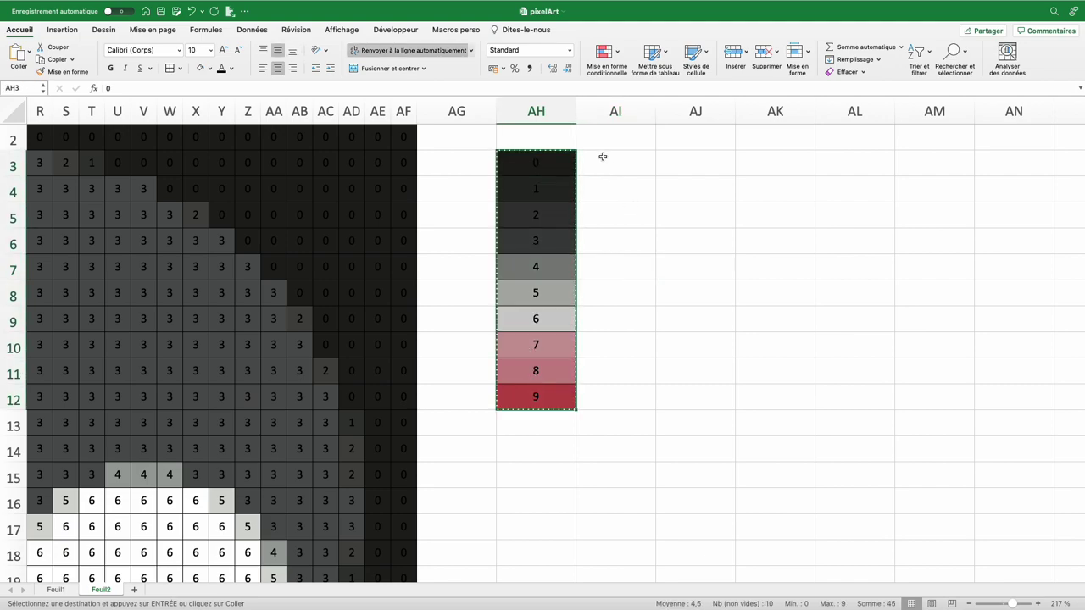
click(607, 164)
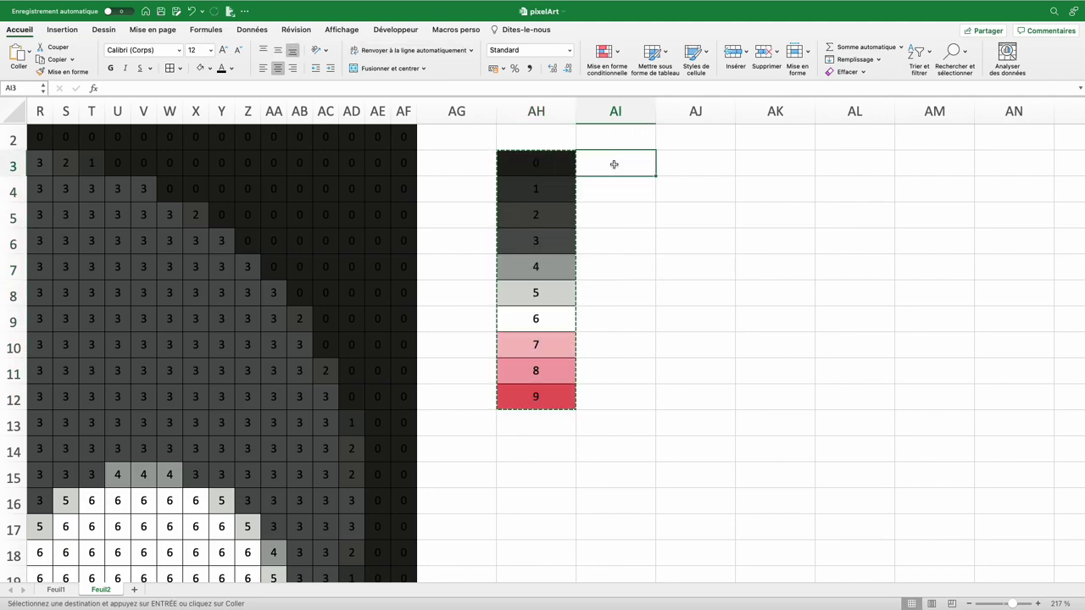
key(super+v)
Set AH3:AH12 to No Fill and delete the numbers from the AI3:AI12 swatches
click(544, 164)
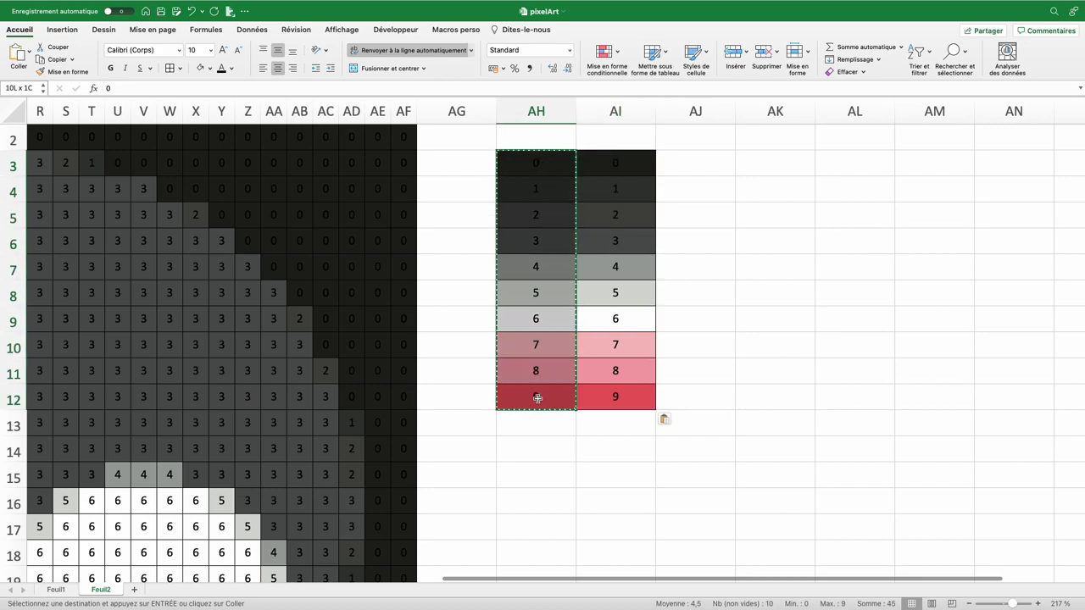
click(198, 72)
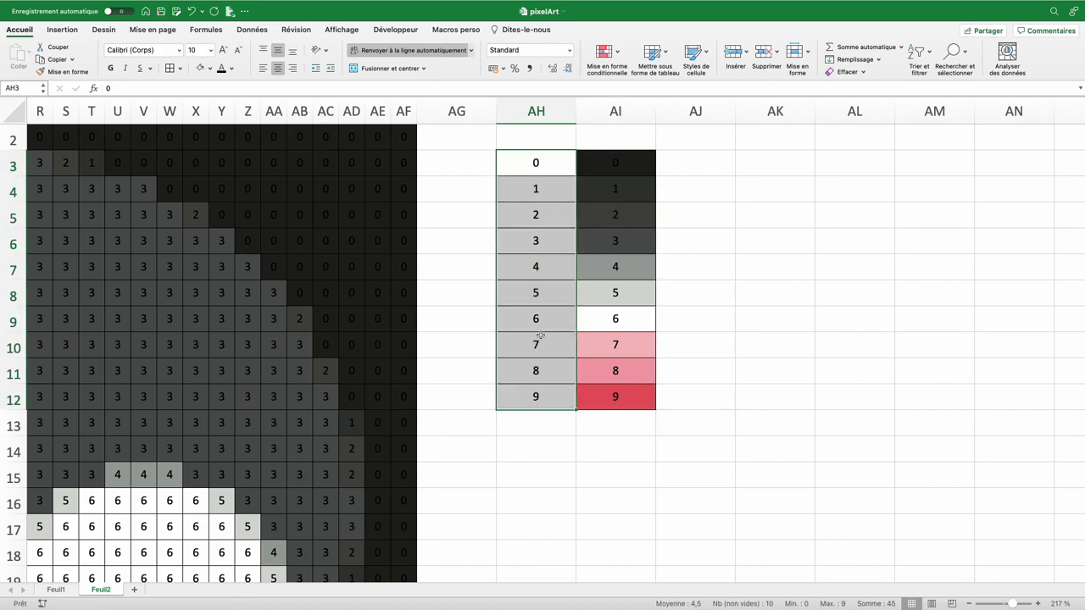
click(462, 316)
drag(616, 163, 615, 397)
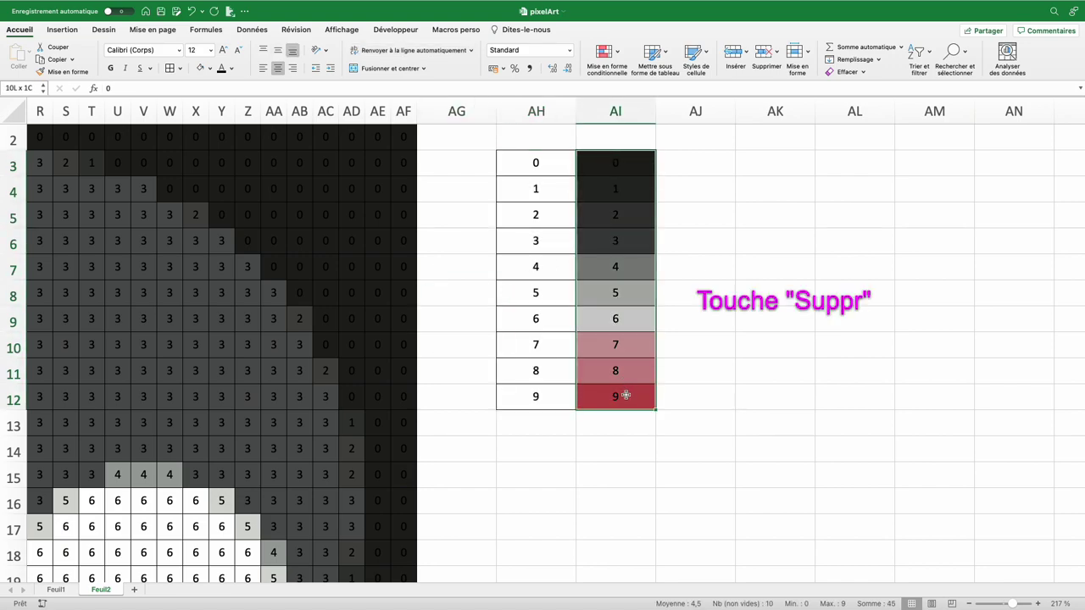
key(Delete)
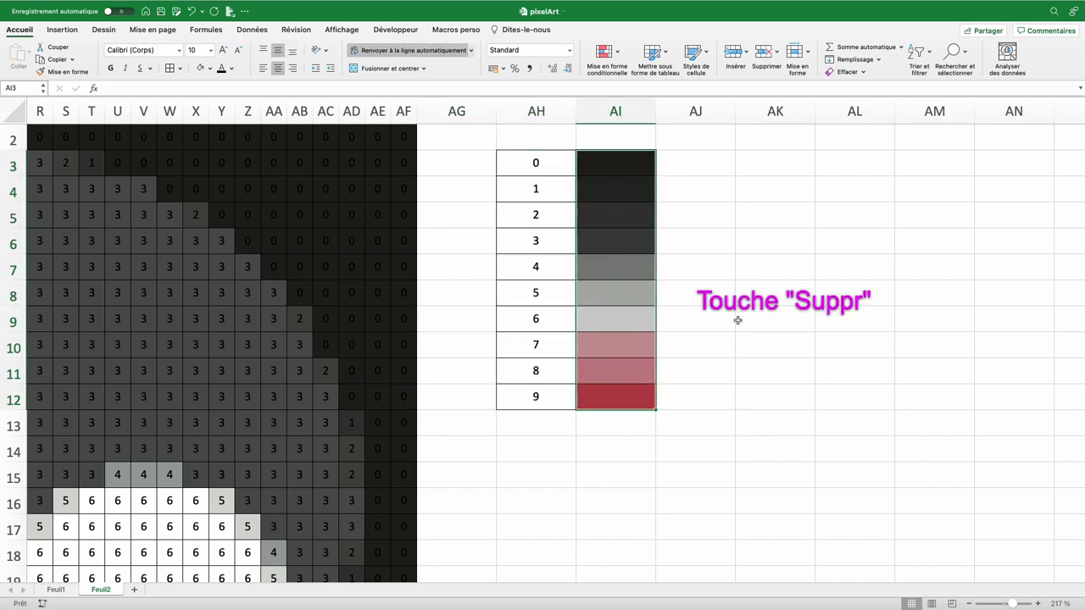
Set the penguin grid A1:AF32 to No Fill so only the index numbers remain
click(736, 321)
scroll(324, 316, down, 5)
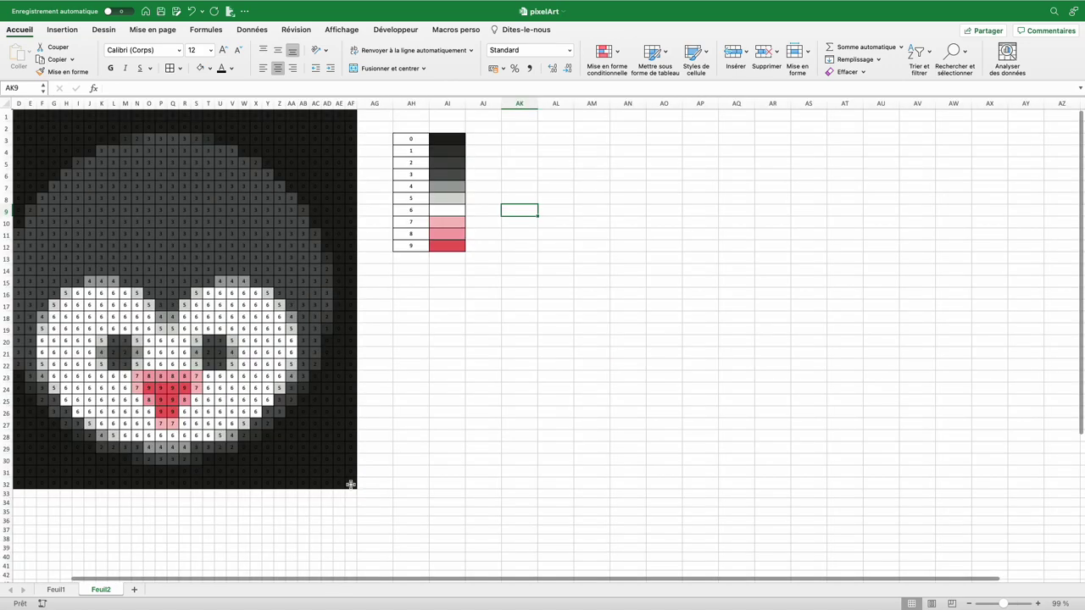
mouse_move(352, 486)
mouse_down()
mouse_move(40, 163)
mouse_move(15, 117)
mouse_up()
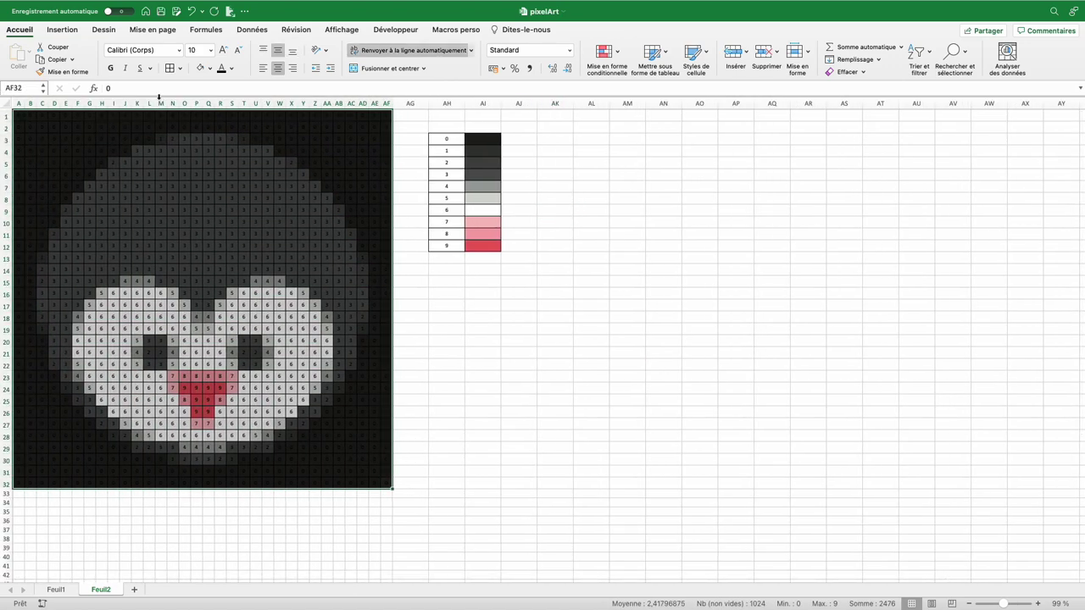
click(209, 69)
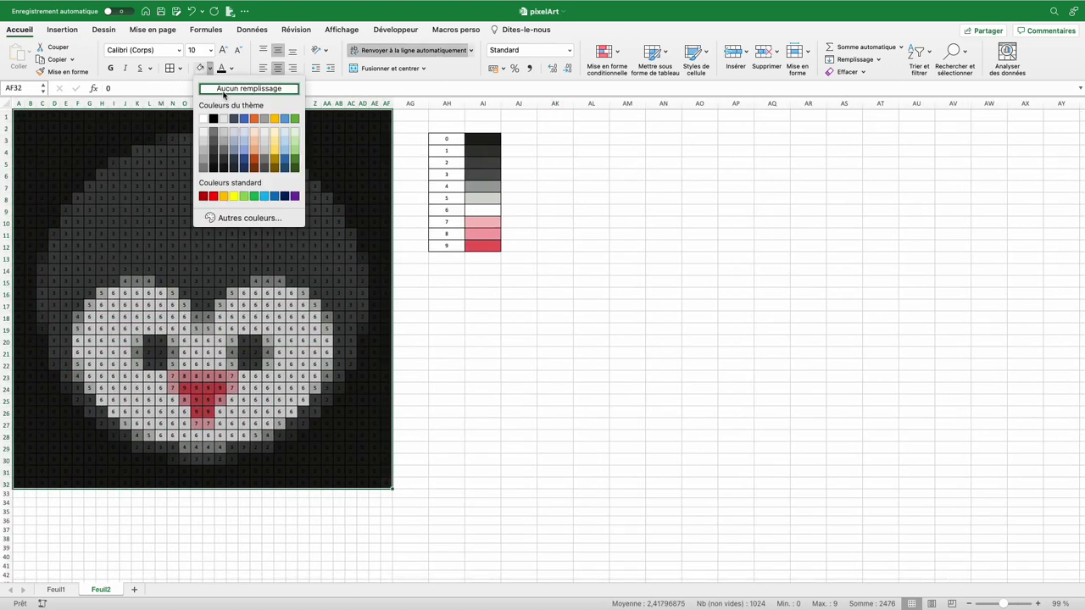
click(224, 90)
click(475, 351)
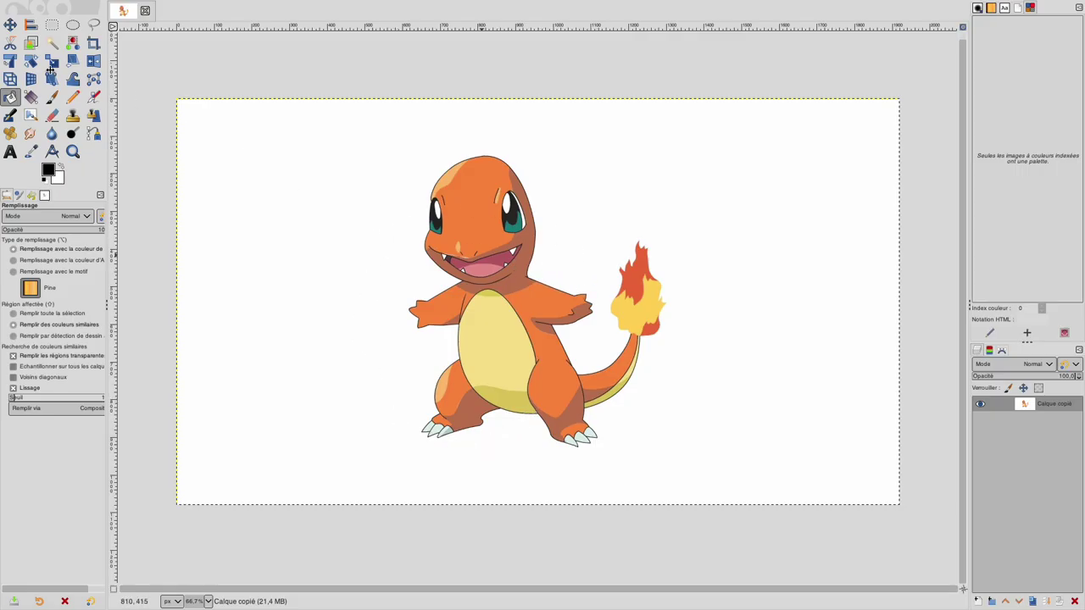
Crop the Charmander image to a 1:1 square selection of about 855 × 855 pixels
click(50, 29)
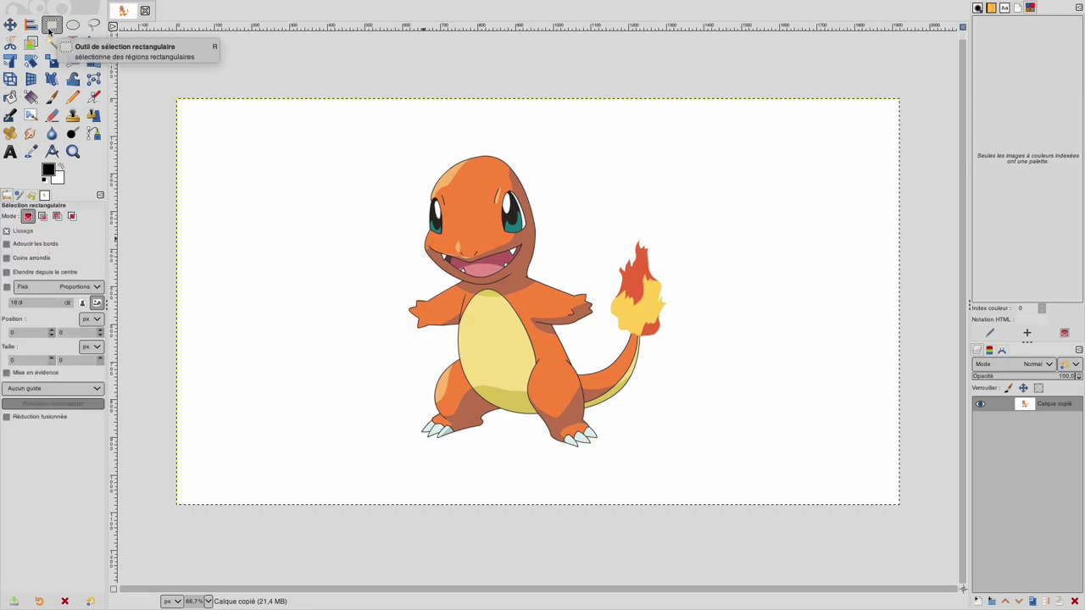
click(7, 290)
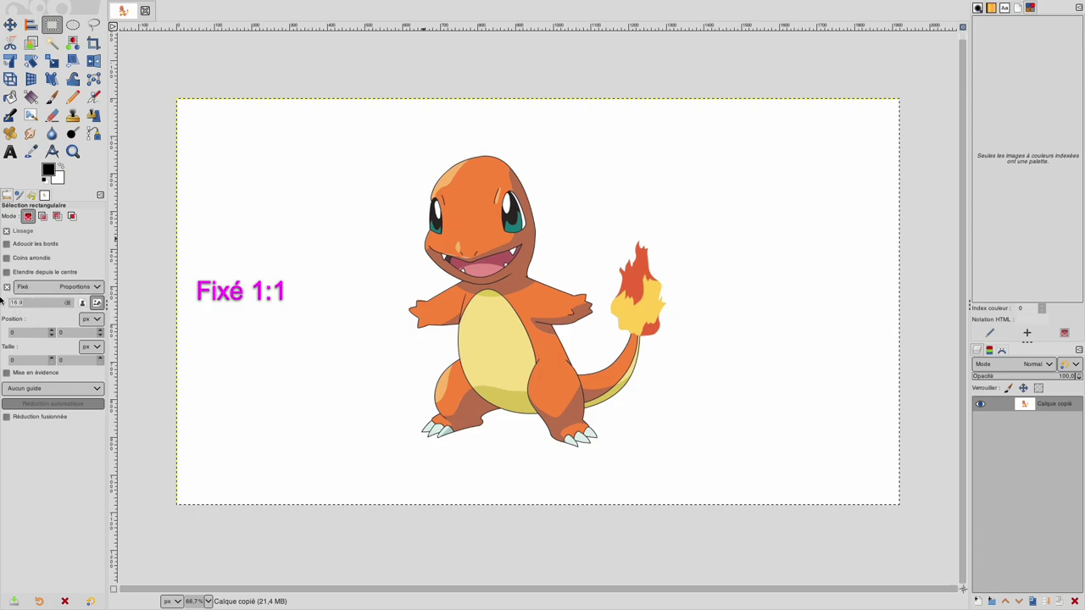
text(1)
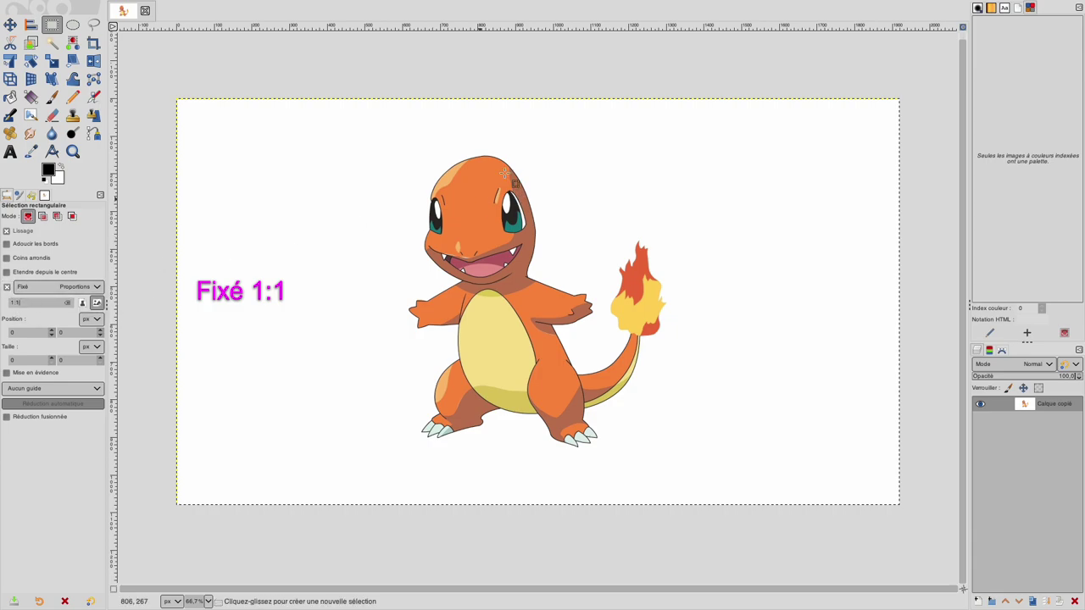
drag(372, 142, 692, 421)
click(249, 8)
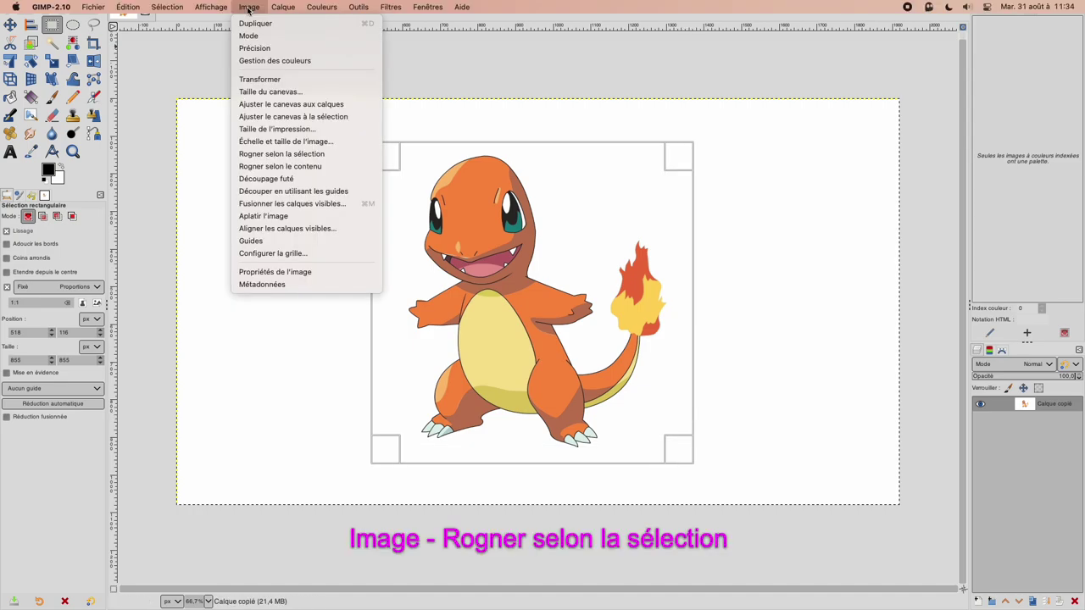
click(297, 156)
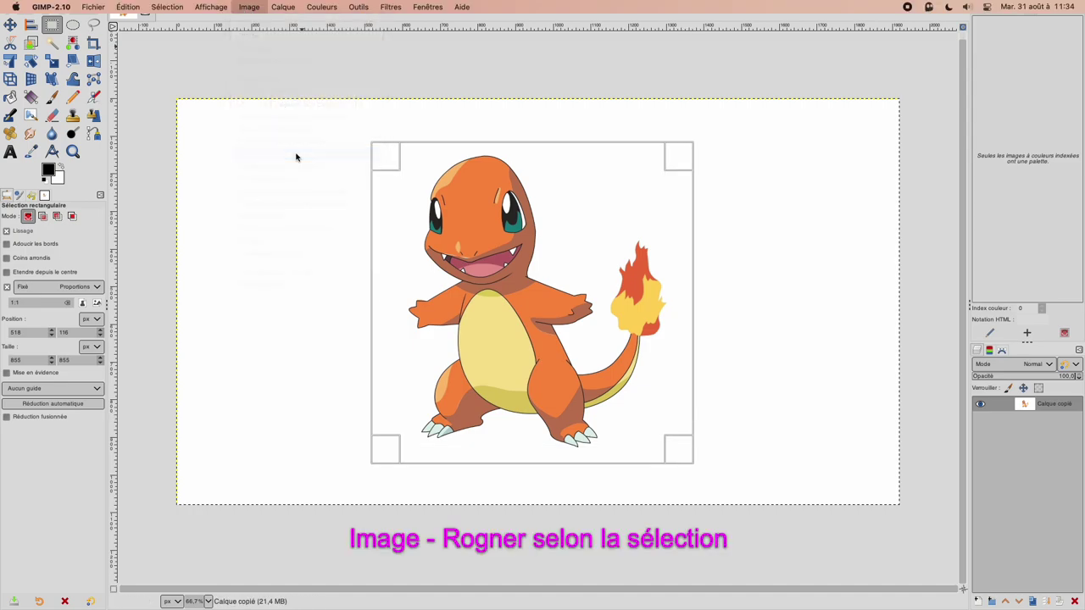
Scale the Charmander image down to 40 × 40 pixels
click(245, 8)
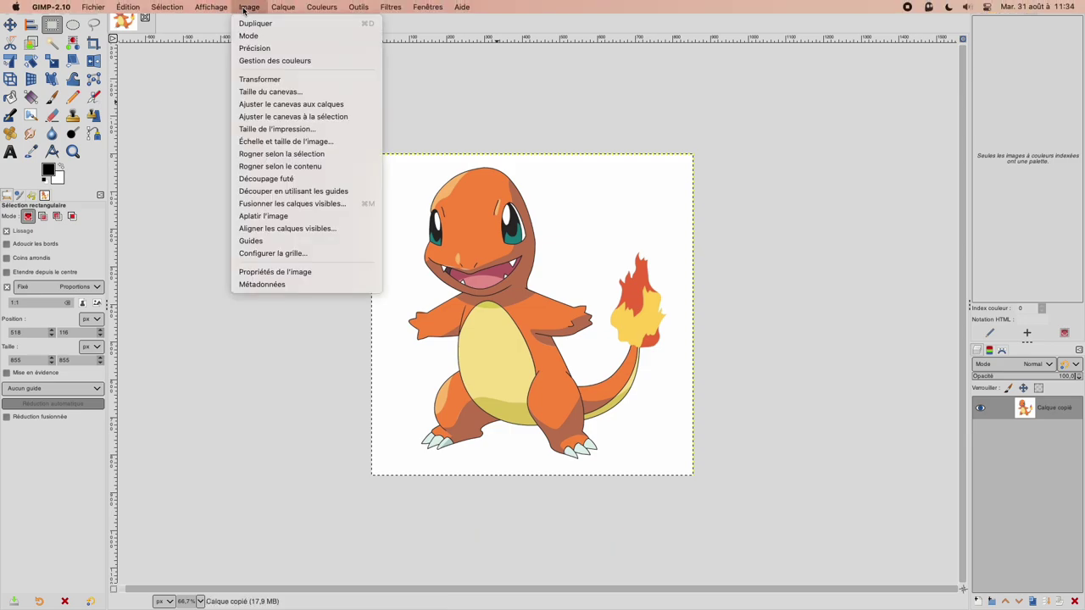
click(289, 143)
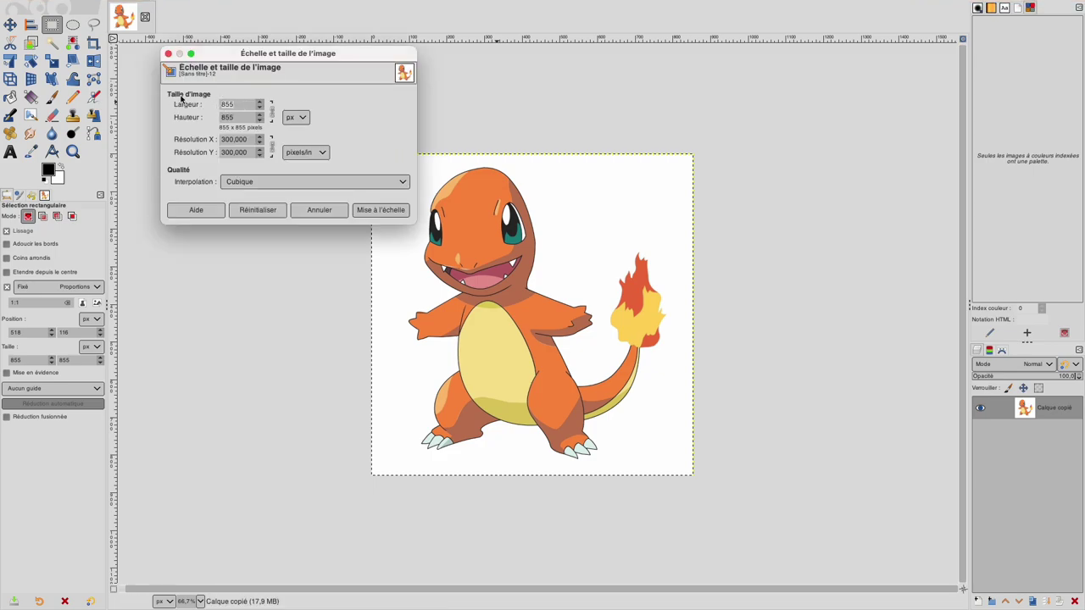
text(40)
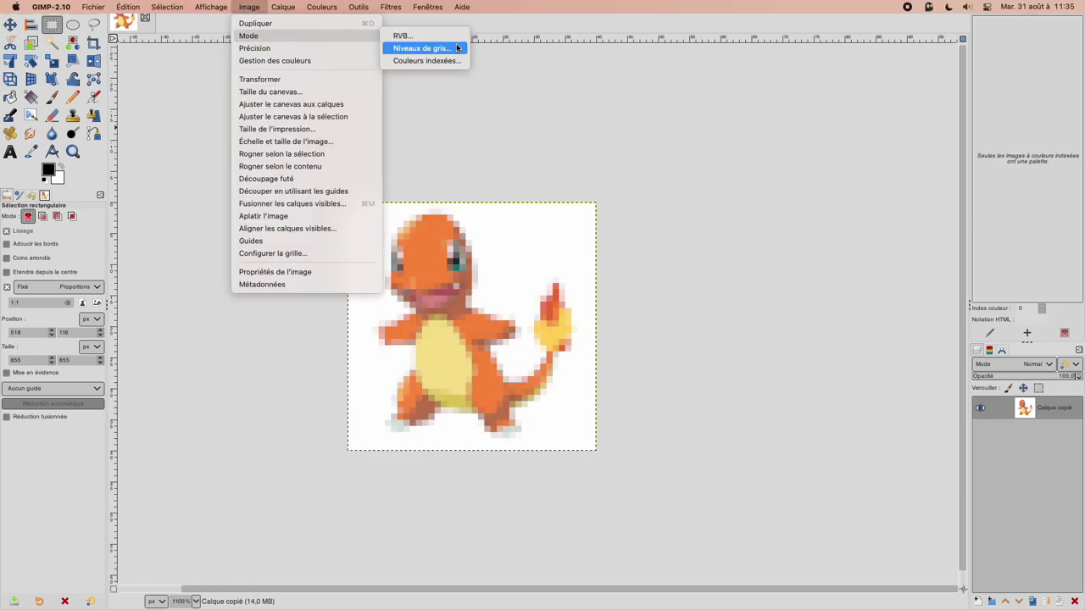
Convert the image to indexed colours with an optimal palette of 10 colours
click(432, 61)
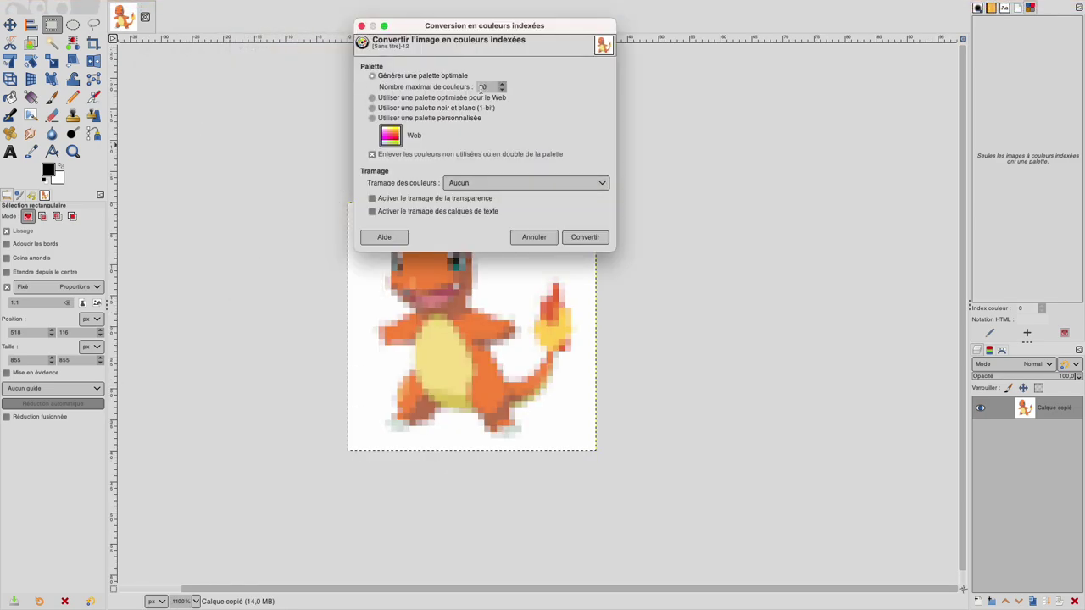
click(577, 238)
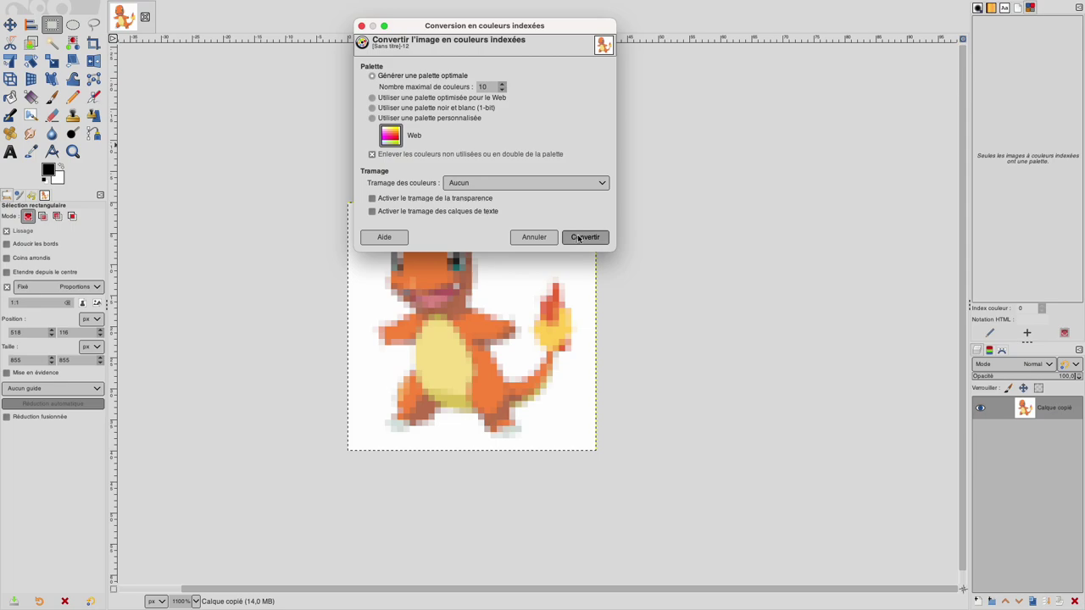
click(93, 7)
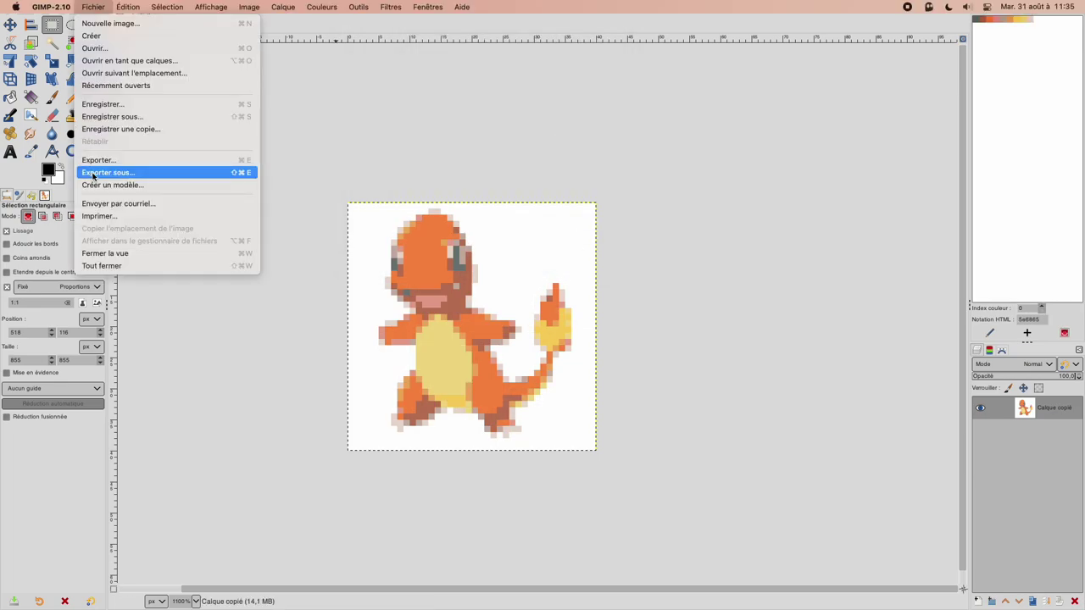
Export the image as the HTML table pokemon.html and open it in Firefox
click(93, 174)
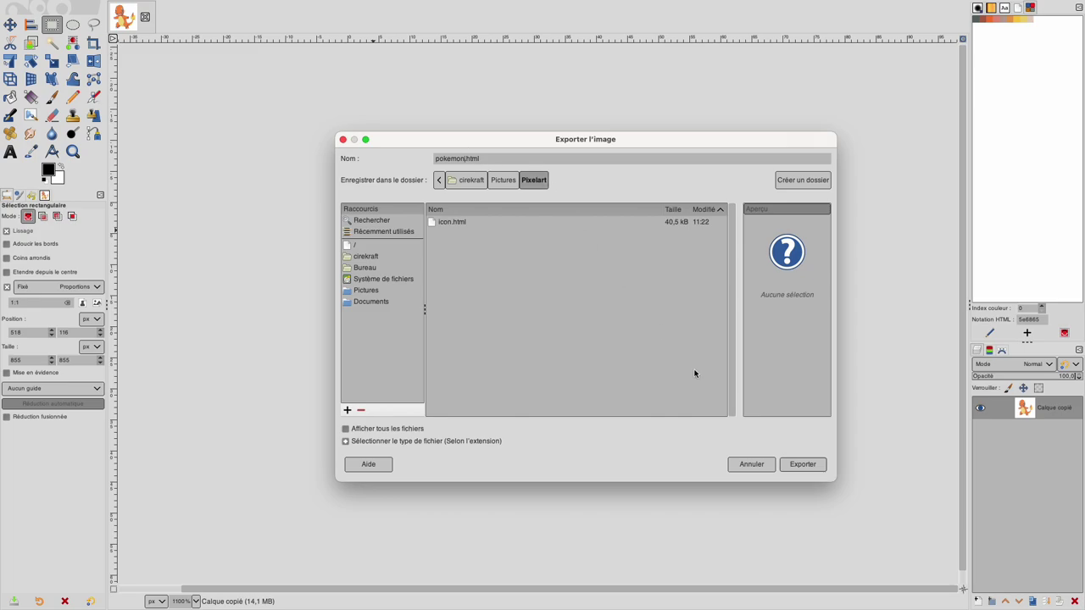
click(800, 462)
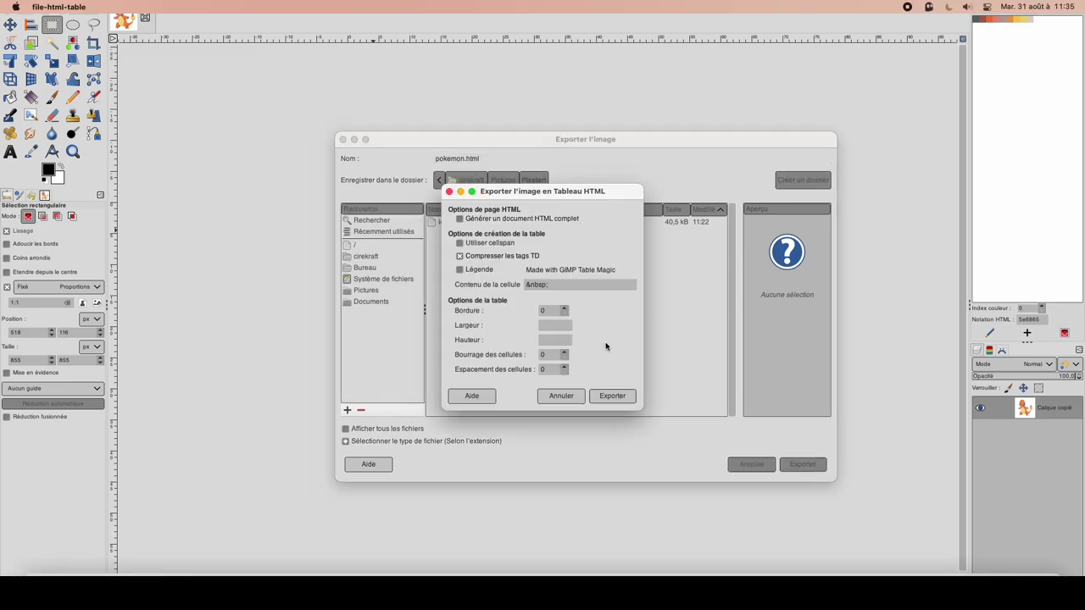
click(615, 397)
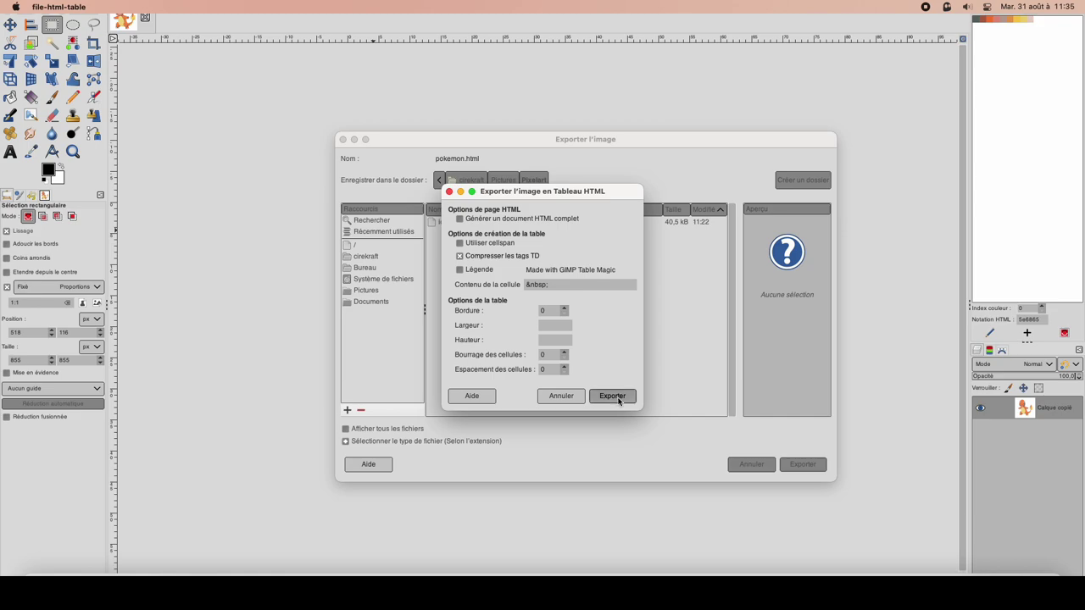
click(614, 397)
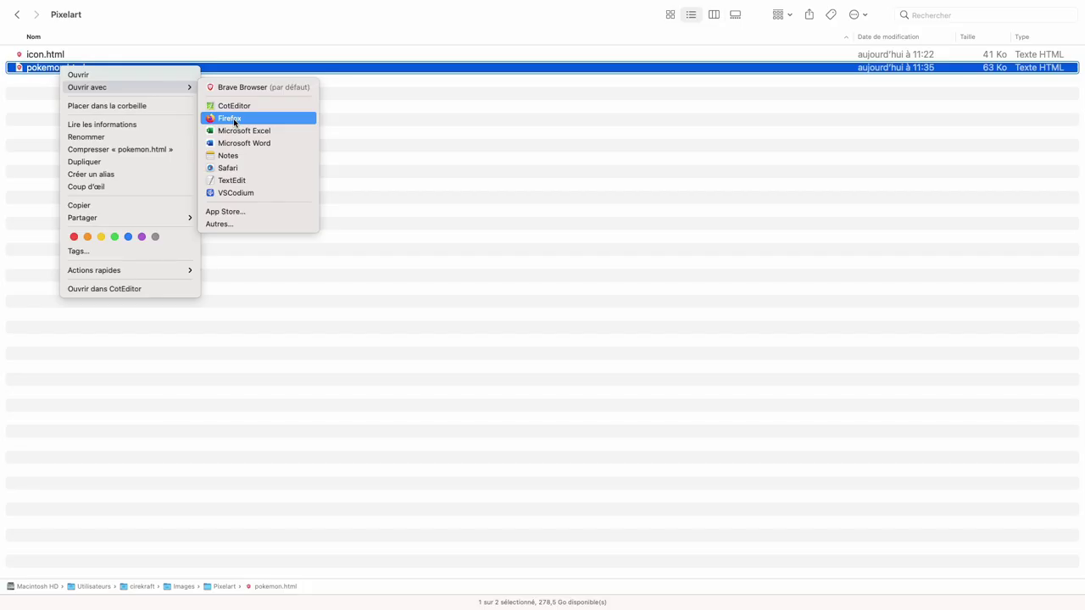
click(234, 118)
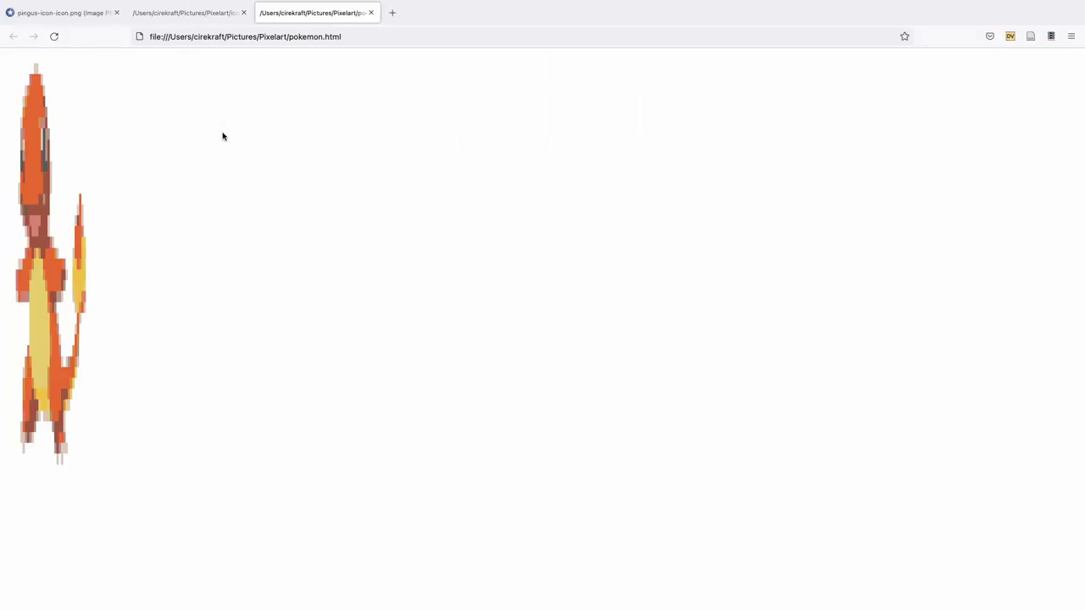
In the DevTools console, rerun the pixelart function definition and call pixelart() to number the cells
right_click(294, 132)
click(356, 271)
click(212, 378)
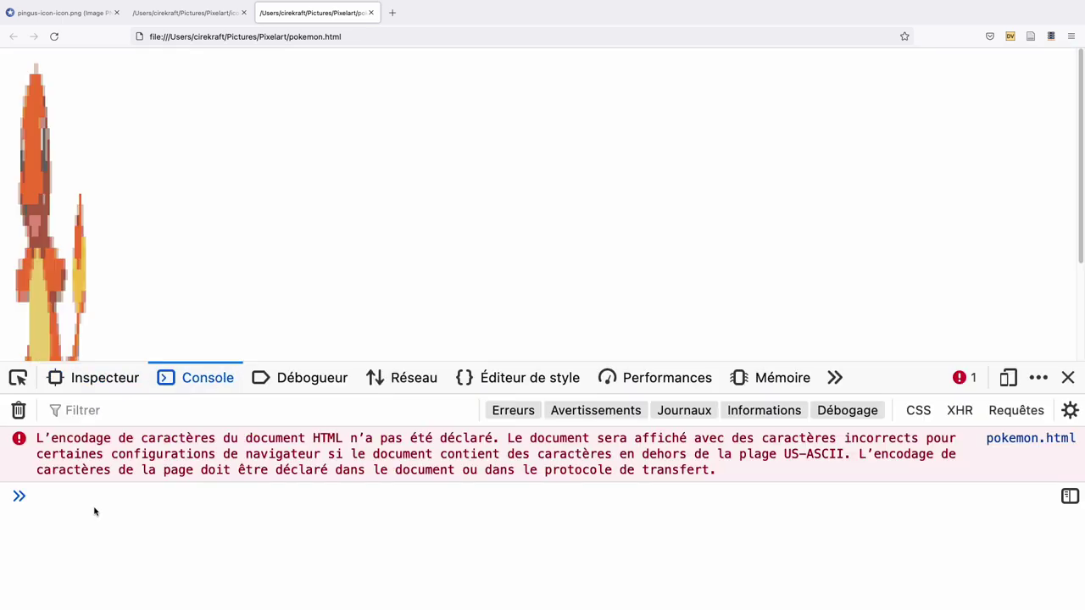
click(90, 506)
key(Up)
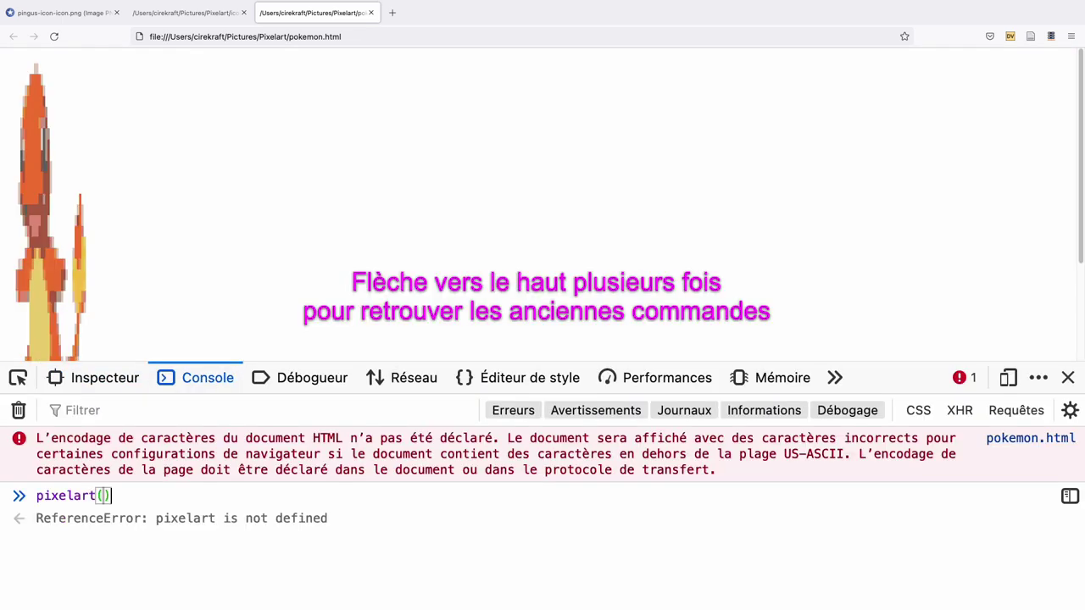
key(Up)
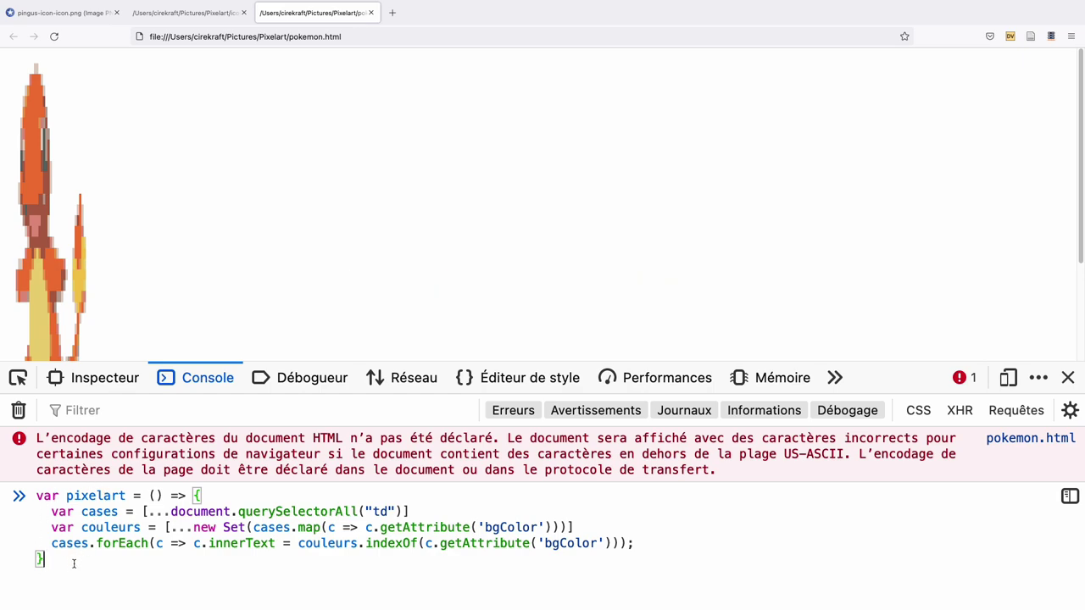
key(Return)
text(pixelart()
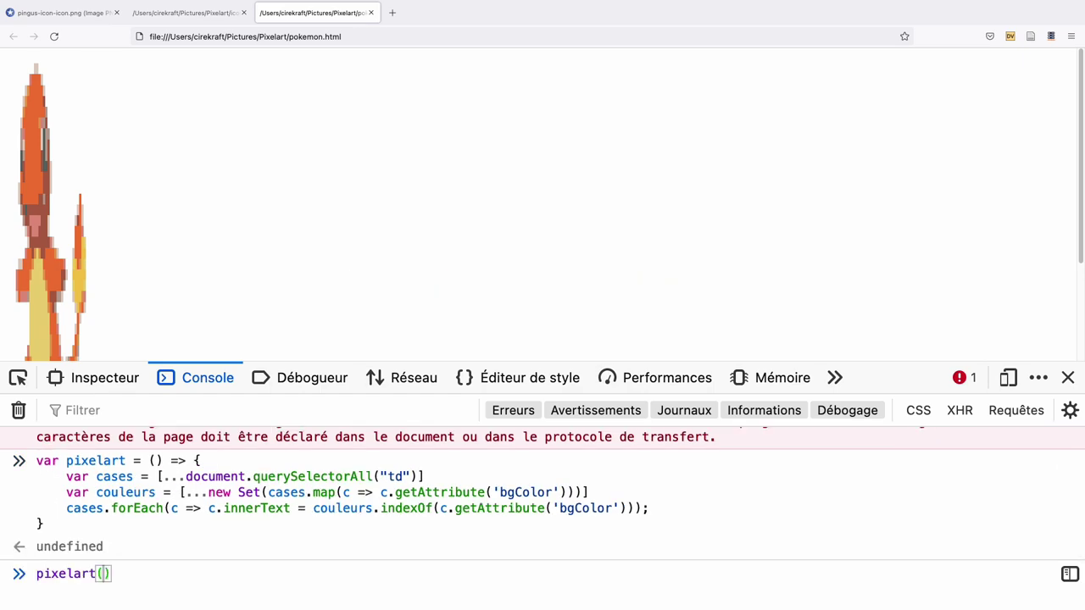
key(Return)
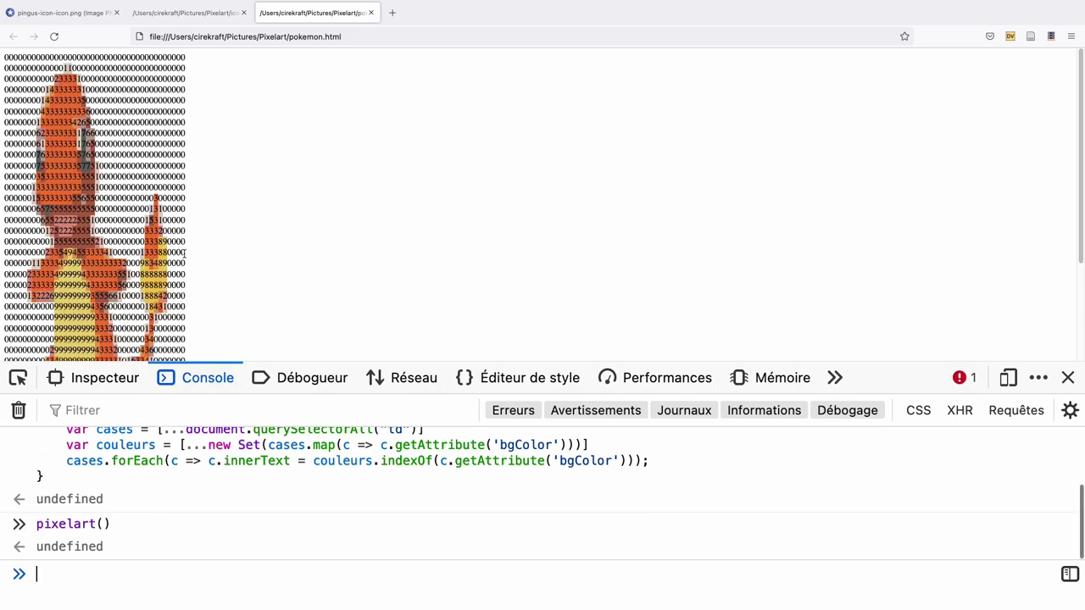
Copy the outer HTML of the Charmander table from the Inspector
click(98, 377)
click(76, 485)
right_click(110, 485)
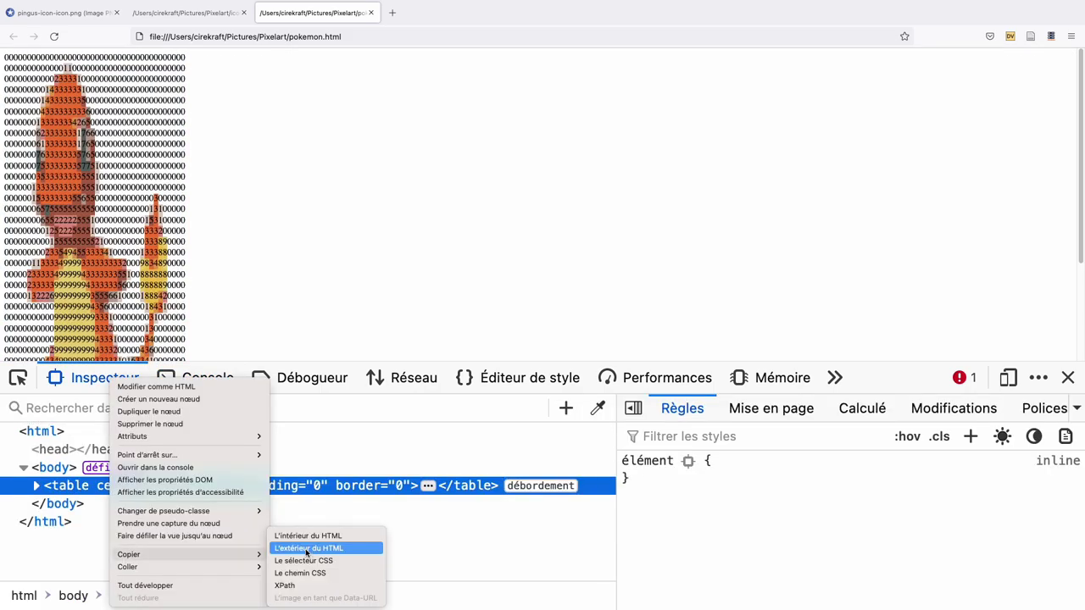
click(304, 548)
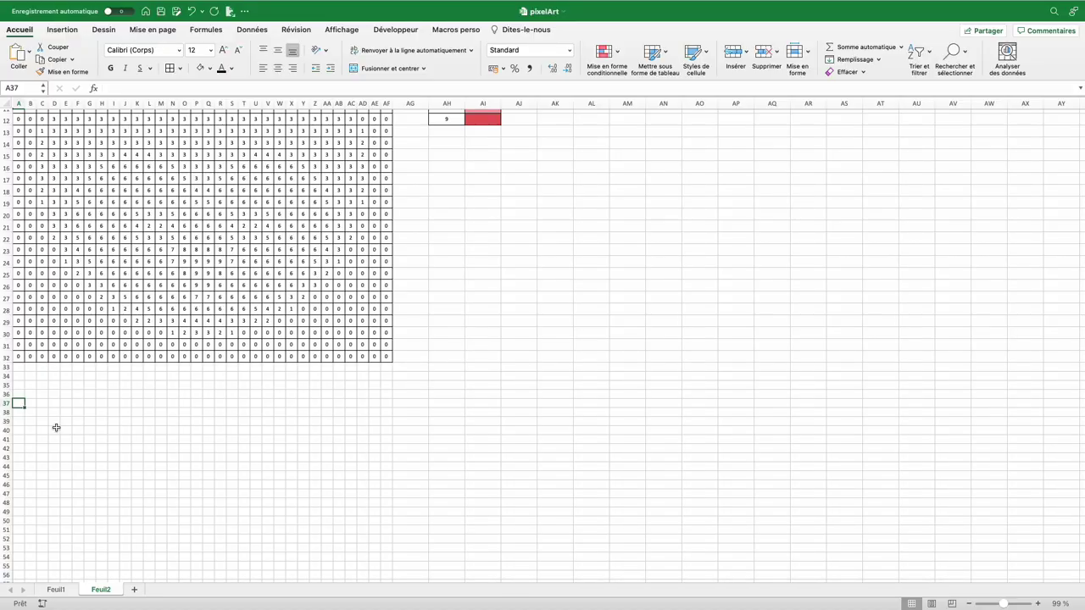
Paste the Charmander table at A37, enlarge rows 37–76, and give A37:AN76 All Borders
key(super+v)
scroll(52, 430, down, 5)
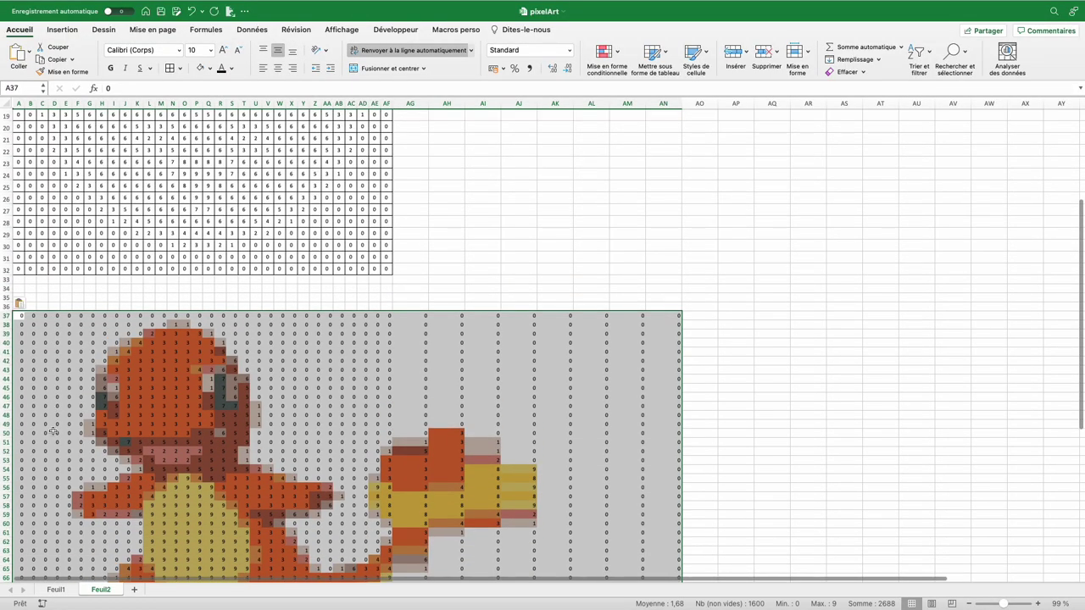
scroll(52, 430, down, 5)
drag(7, 188, 6, 550)
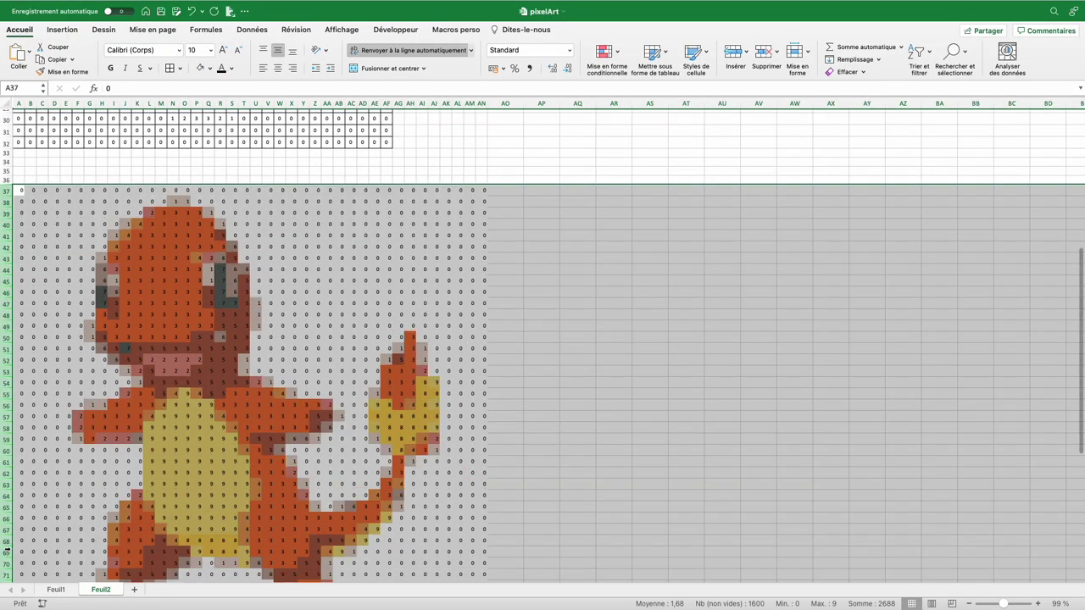
mouse_move(19, 191)
mouse_down()
mouse_move(381, 223)
mouse_move(484, 577)
mouse_up()
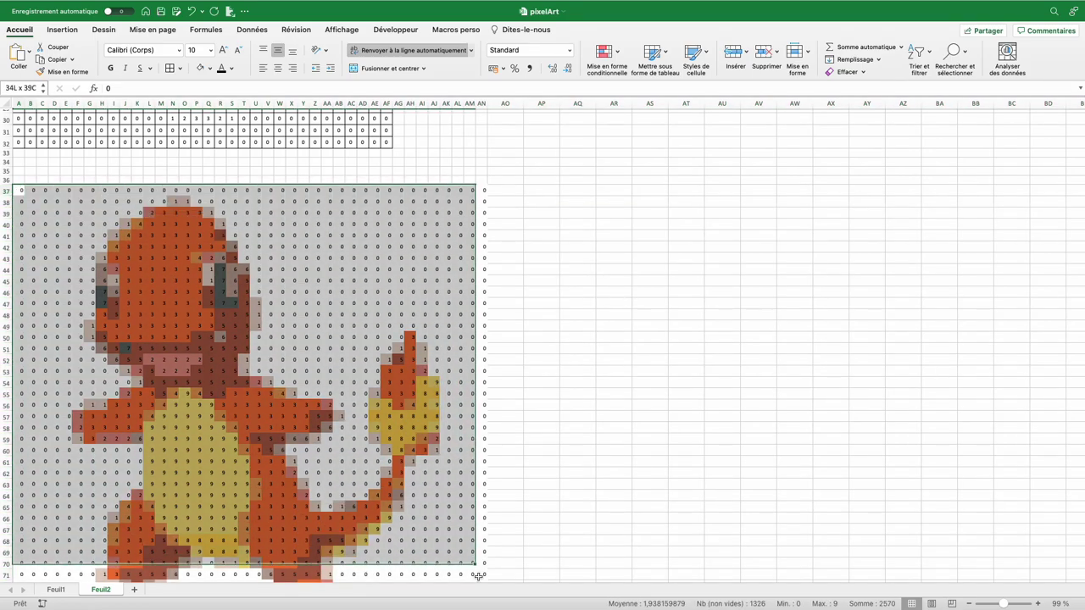
scroll(340, 339, up, 5)
click(170, 68)
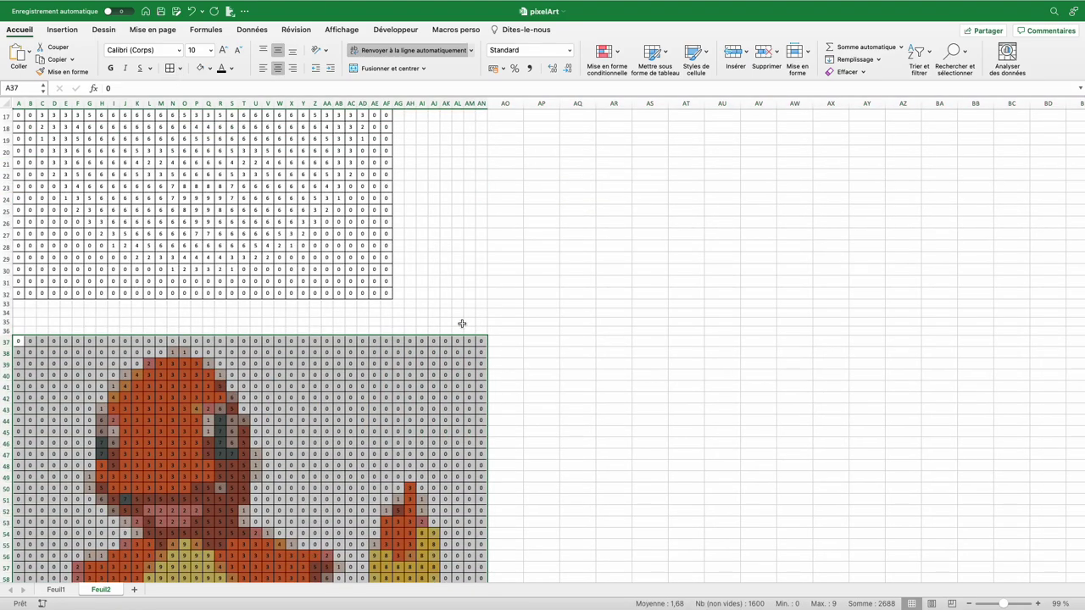
click(529, 354)
scroll(595, 336, down, 5)
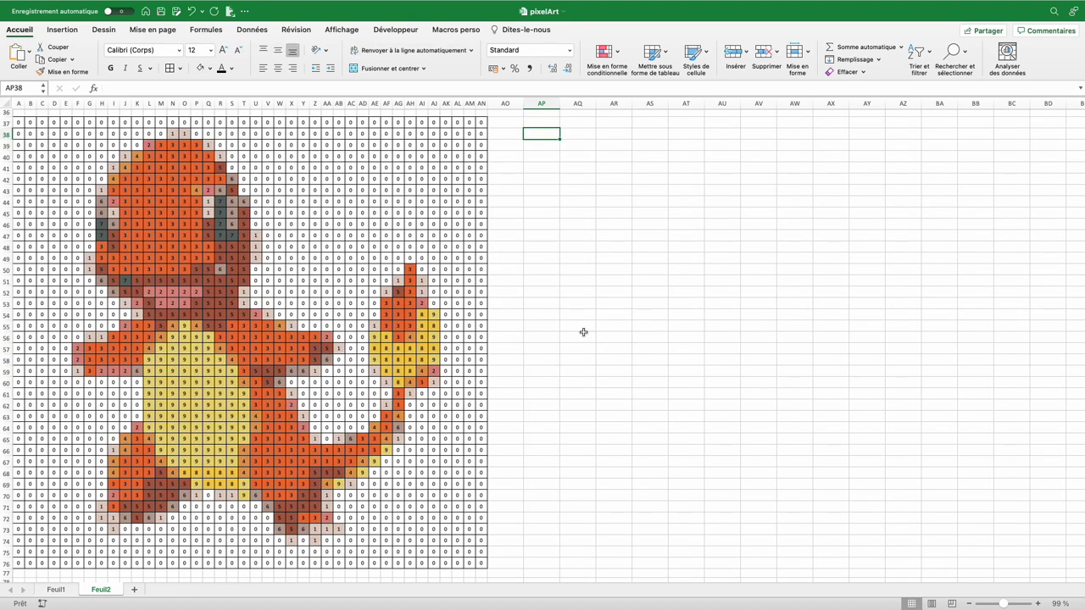